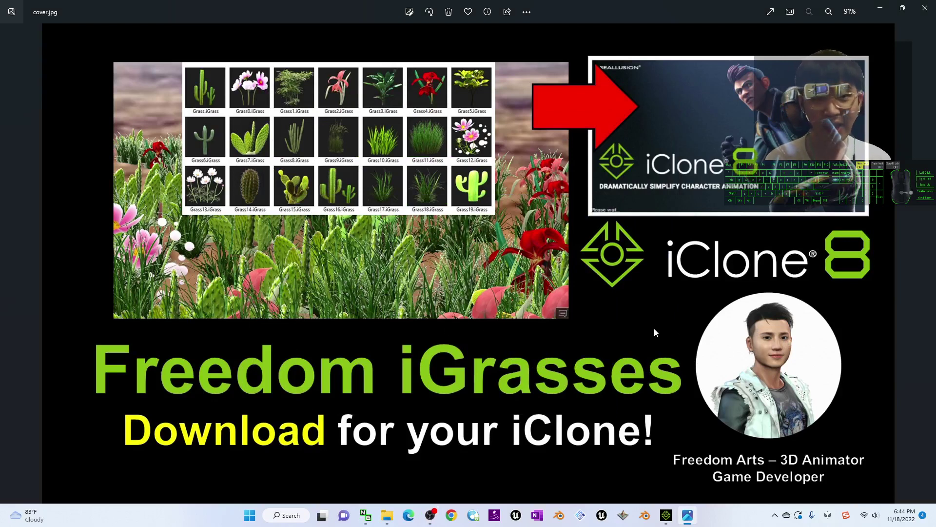
- Switch to iClone, preview the garden scene's animation, return to the start and inspect the plants from another angle
left_click(669, 516)
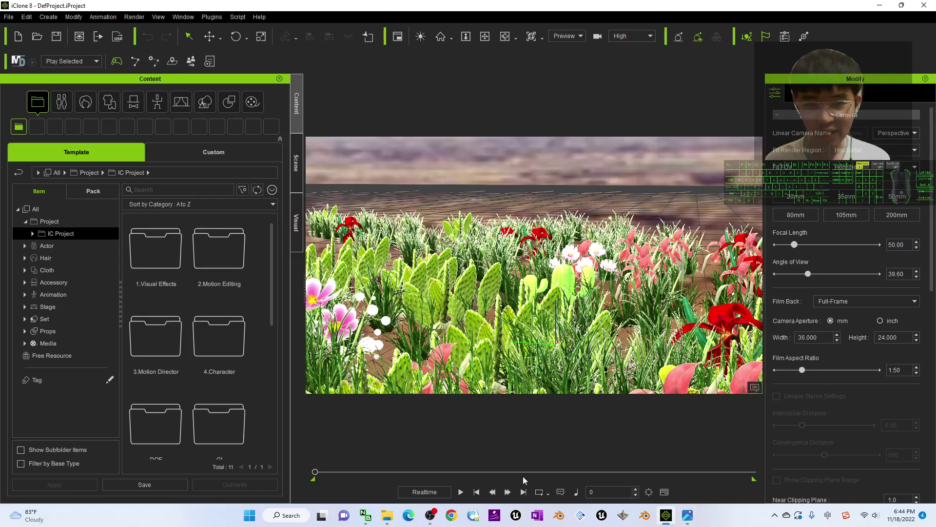
left_click(461, 492)
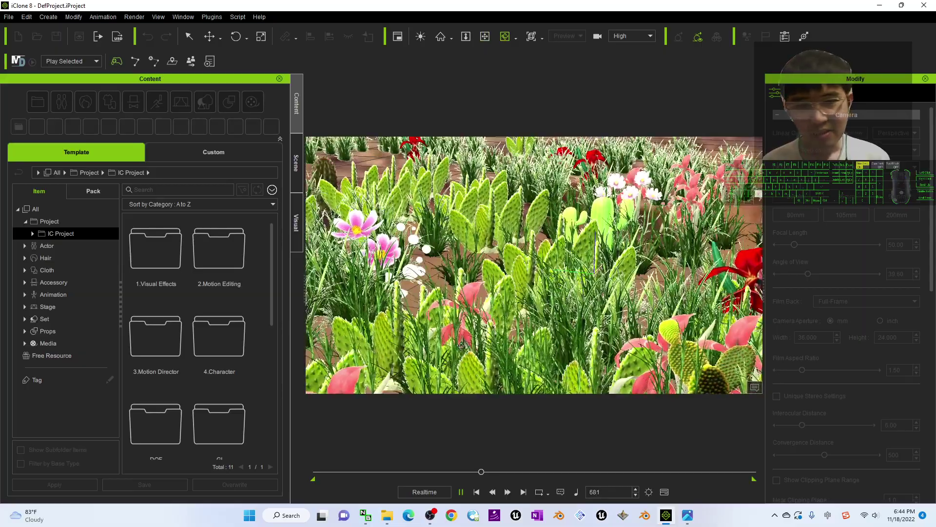
left_click(477, 492)
scroll(567, 291, "down", 5)
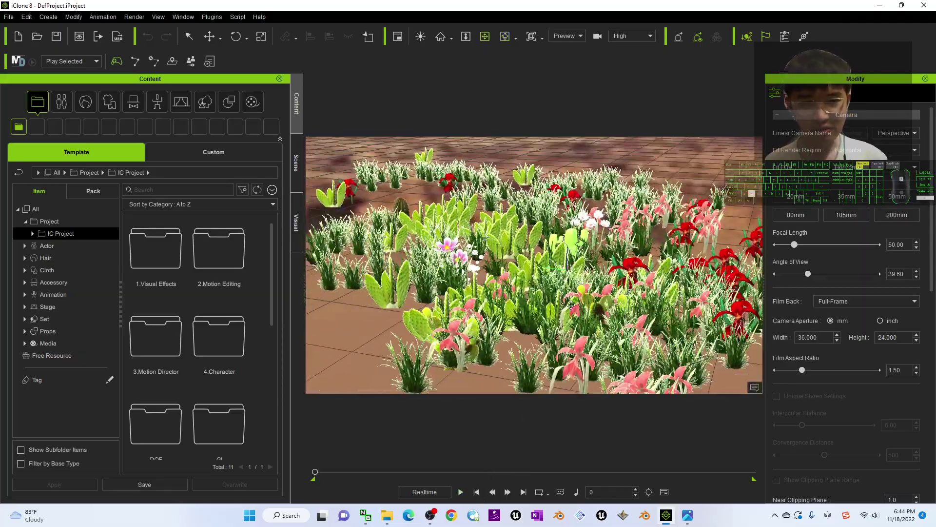
left_click_drag(566, 291, 781, 324)
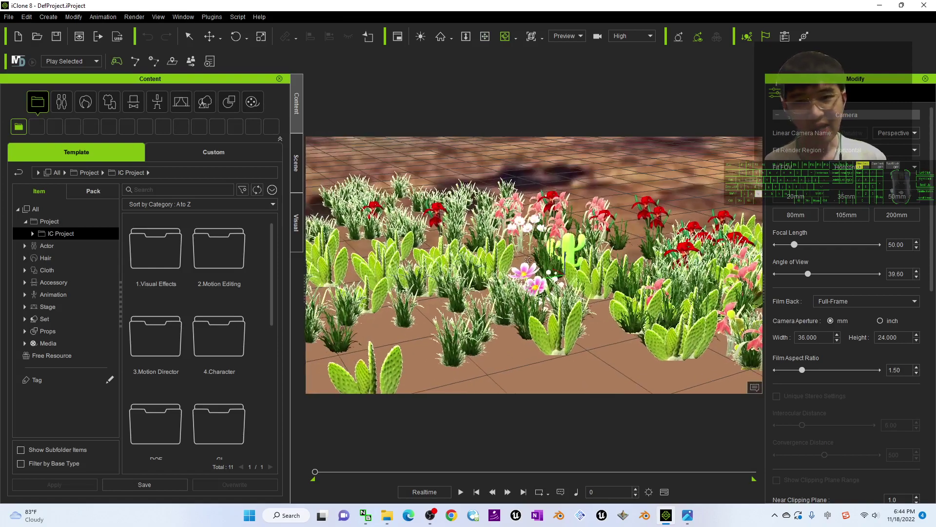
- Open Notes.txt from the tutorial folder and examine the download link for Freedom iGrass.zip
left_click(389, 516)
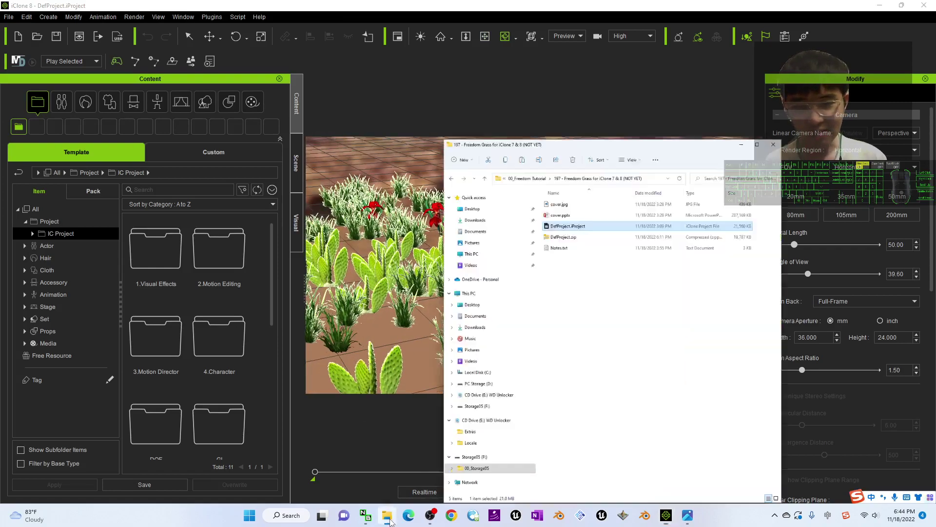
left_click(881, 7)
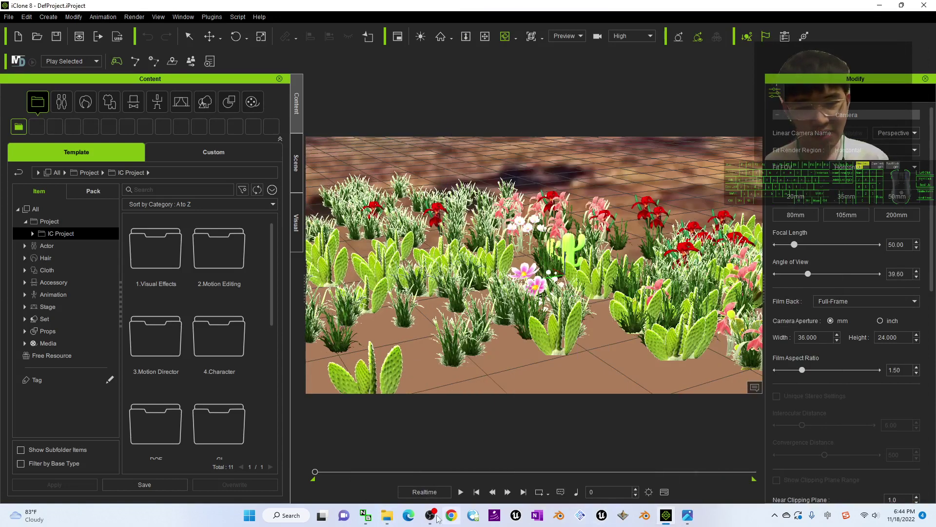
left_click(388, 518)
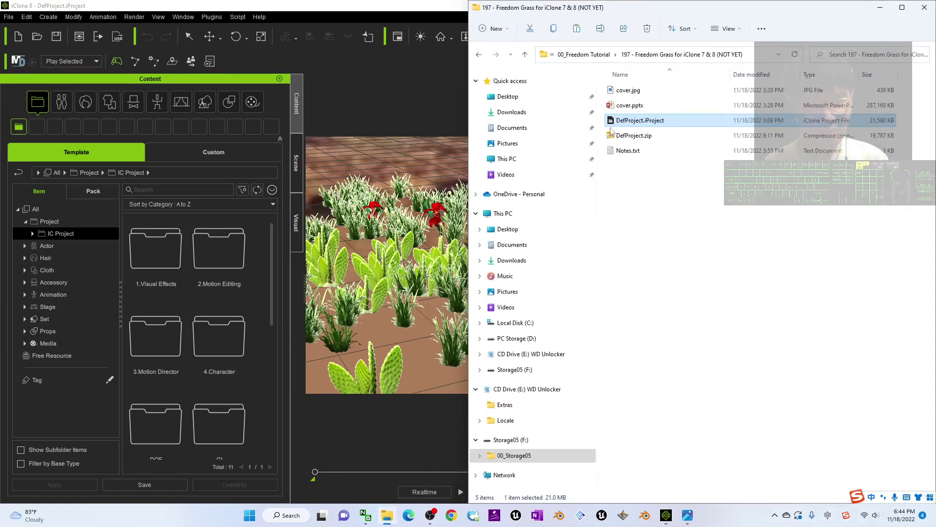
left_click(626, 152)
double_click(624, 152)
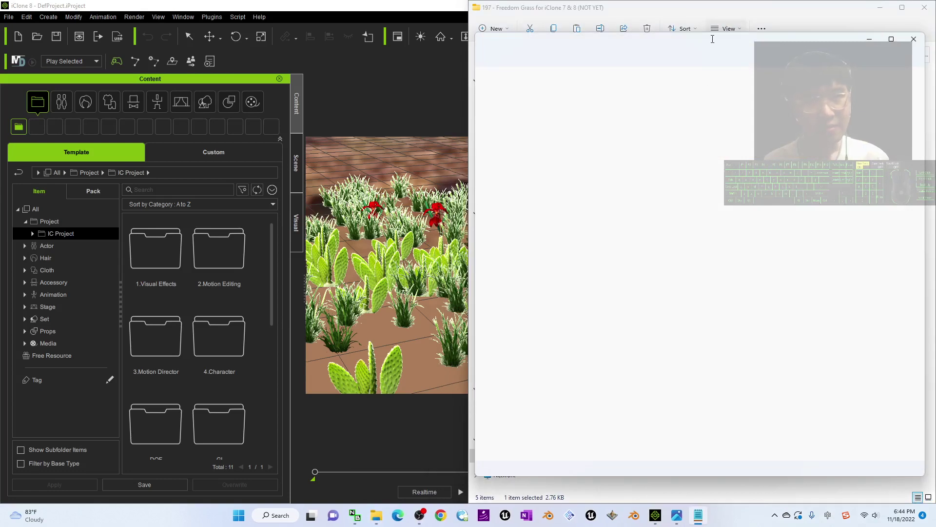
left_click(785, 41)
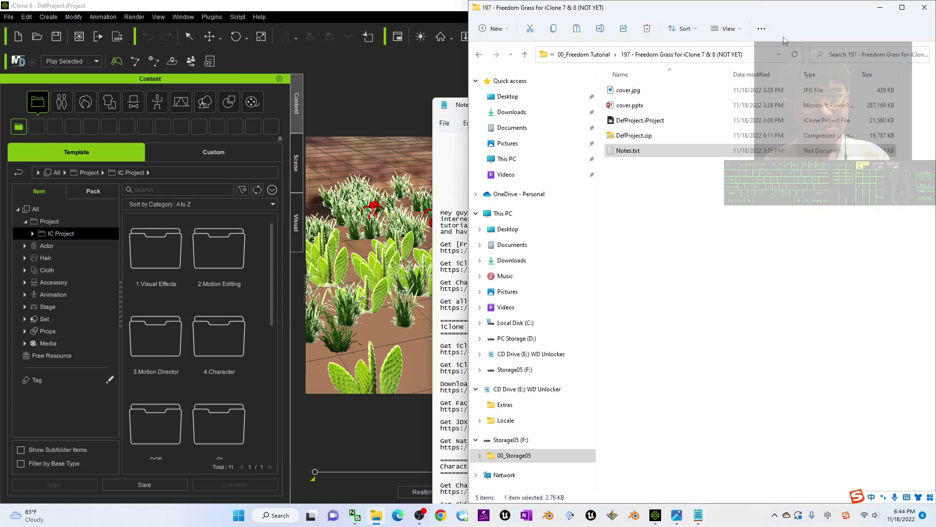
left_click(446, 173)
left_click_drag(671, 111, 715, 60)
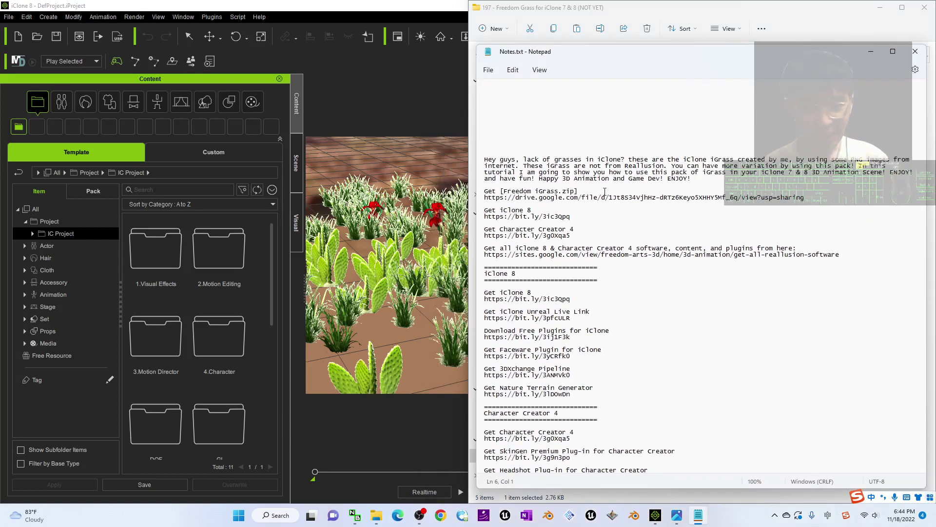
left_click(482, 198)
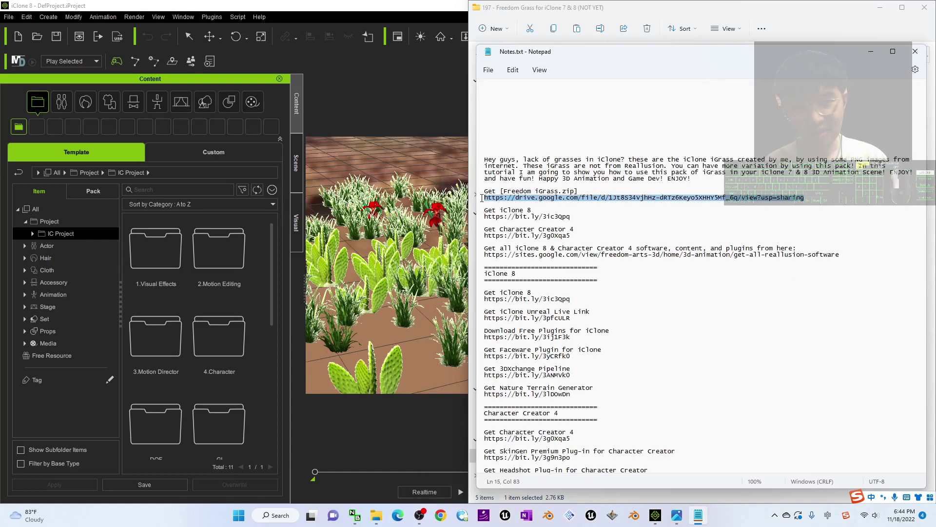
left_click(695, 199)
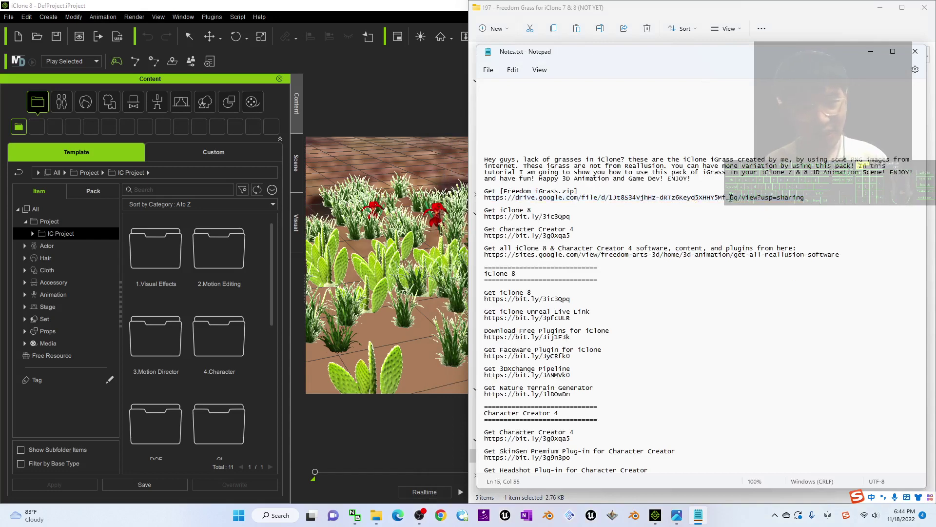
- Minimize the open windows and open the Freedom iGrass folder on the desktop
left_click(437, 213)
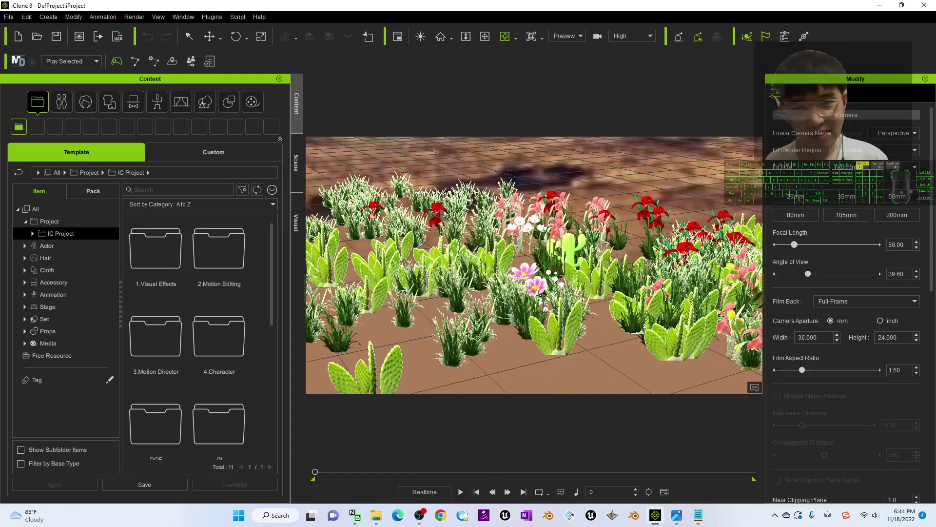
left_click(880, 4)
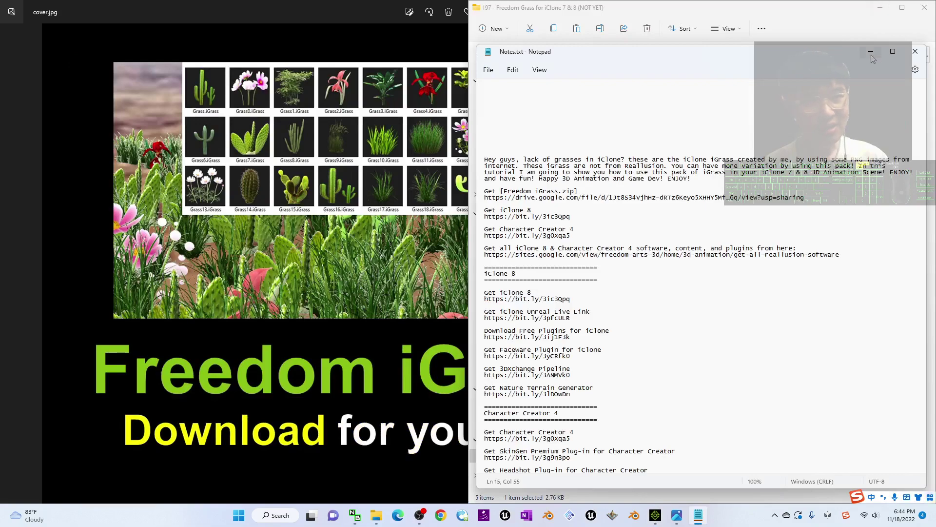
left_click(871, 52)
left_click(880, 7)
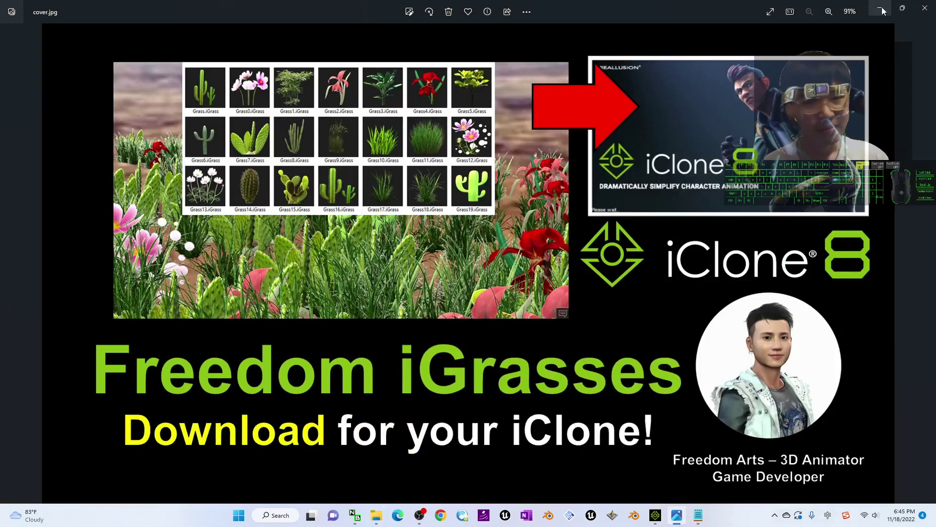
left_click(881, 8)
double_click(18, 65)
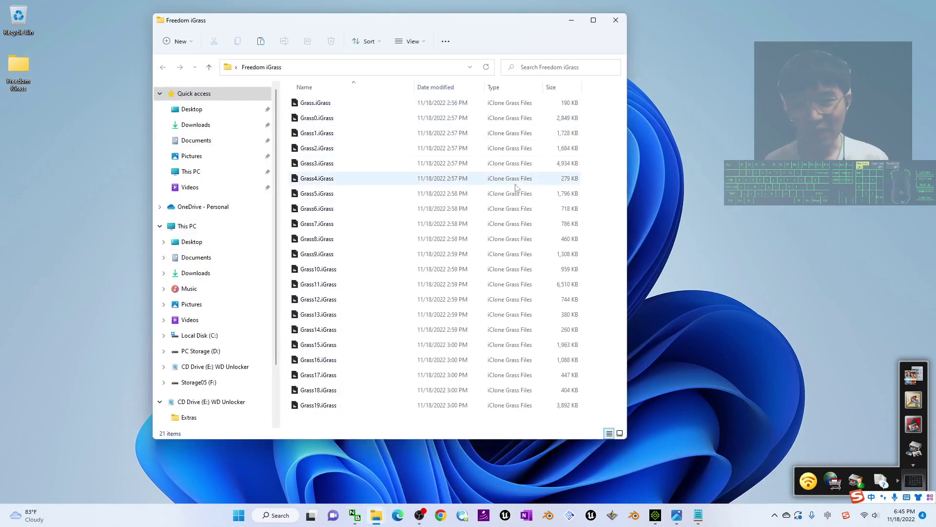
- Maximize the folder window and display the iGrass files as extra large icons to examine all the plants
left_click(598, 22)
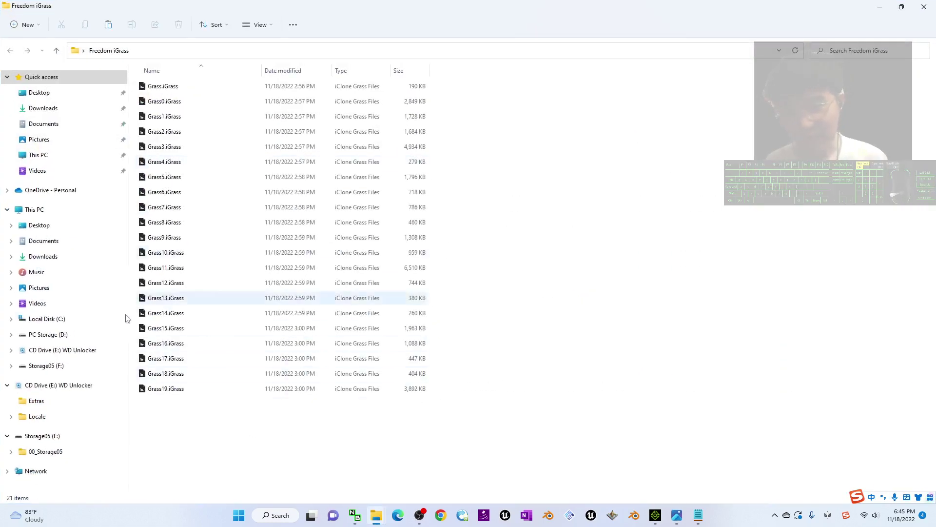
right_click(504, 217)
mouse_move(550, 253)
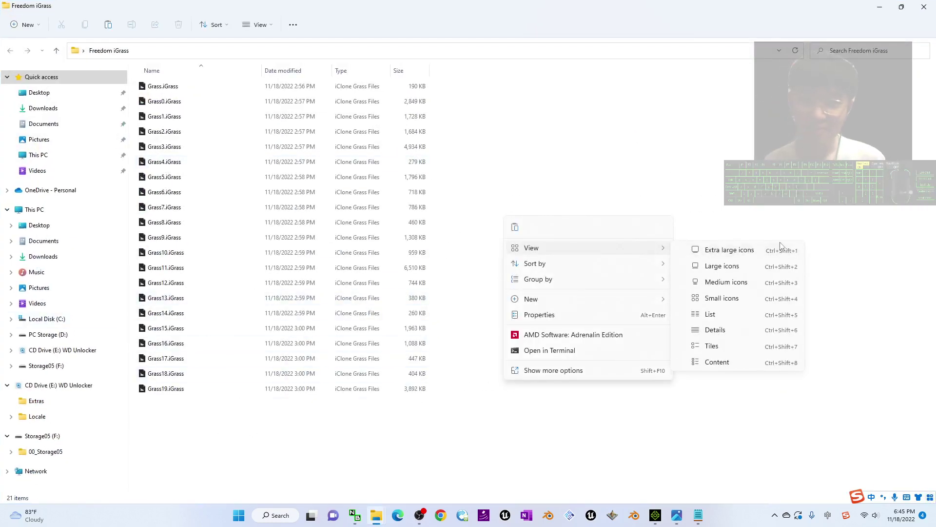
left_click(723, 266)
right_click(376, 225)
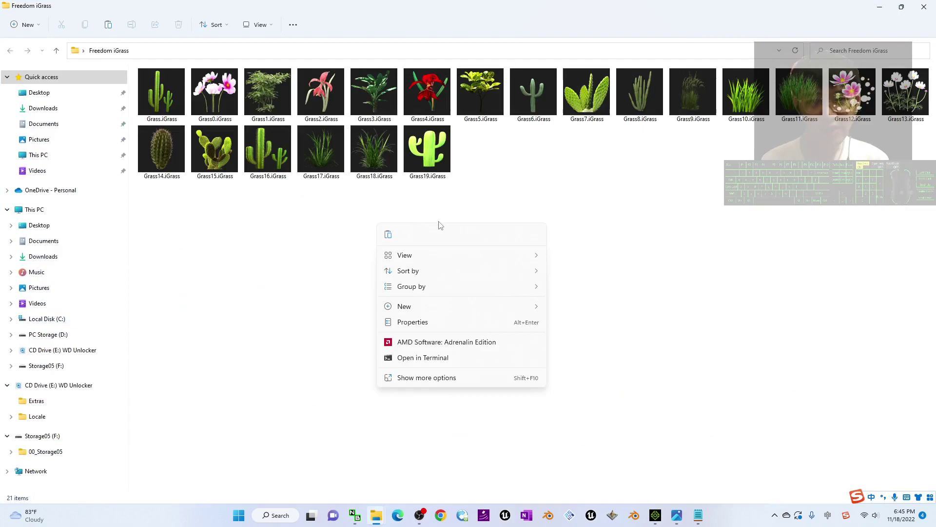
mouse_move(434, 258)
left_click(585, 255)
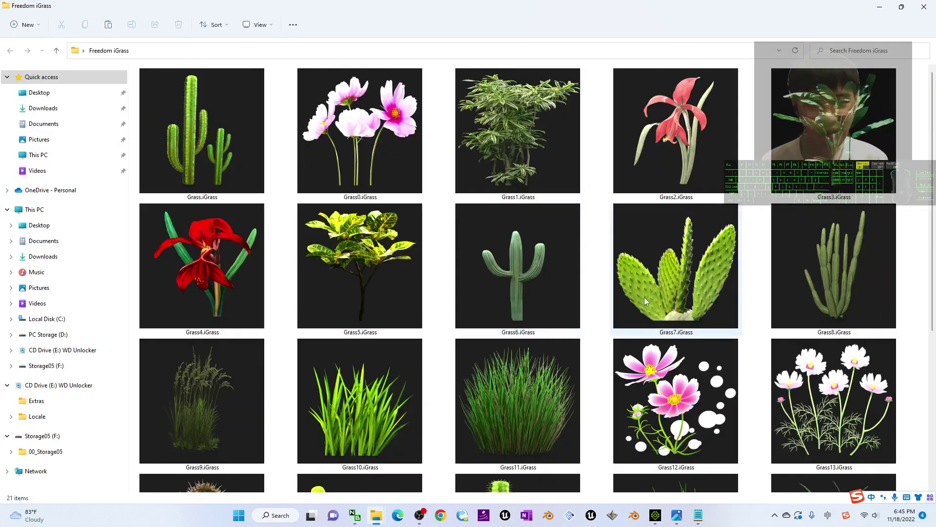
scroll(645, 297, "down", 5)
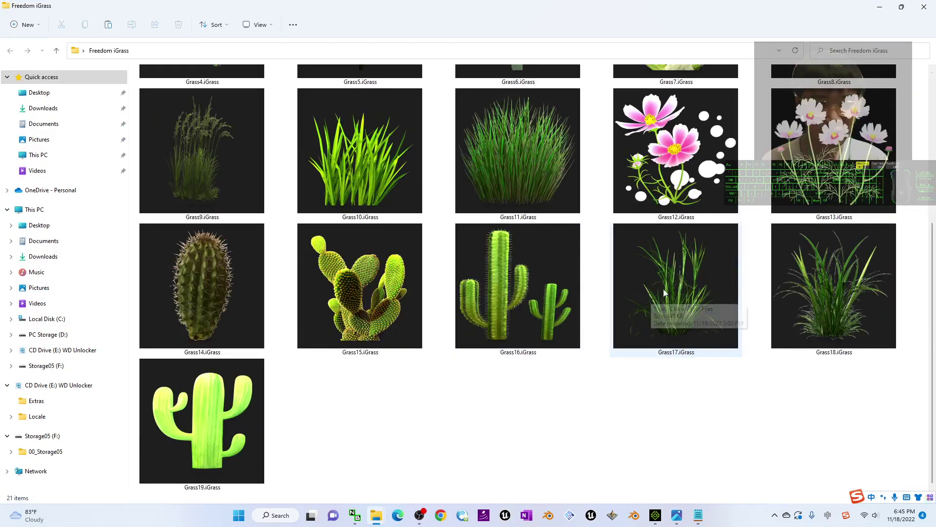
- Return to iClone, replay the garden scene's animation and rewind it to the first frame
left_click(656, 515)
scroll(496, 249, "down", 4)
scroll(557, 290, "up", 2)
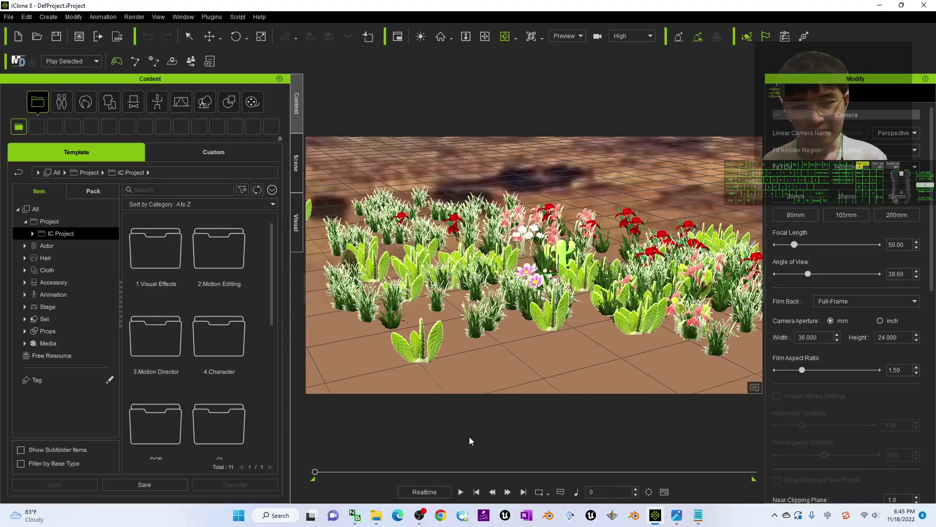
left_click(462, 493)
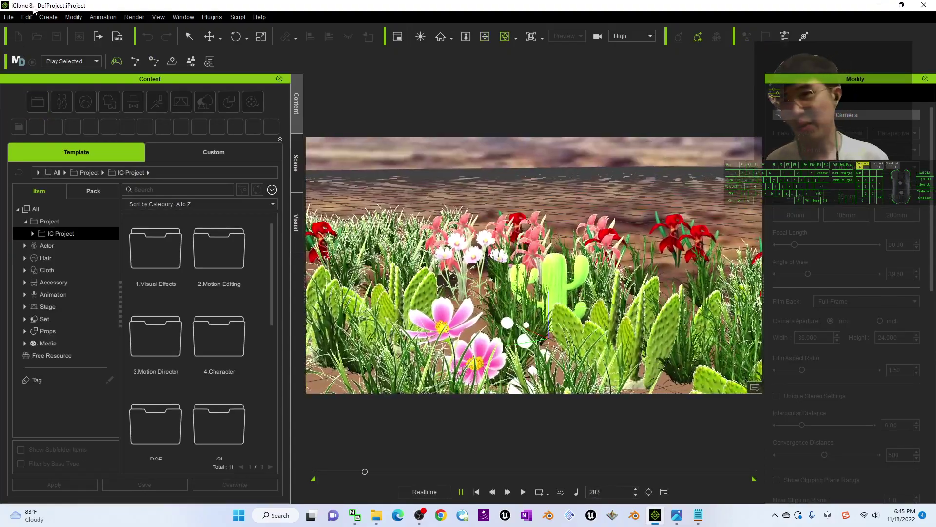
left_click(15, 20)
left_click(487, 421)
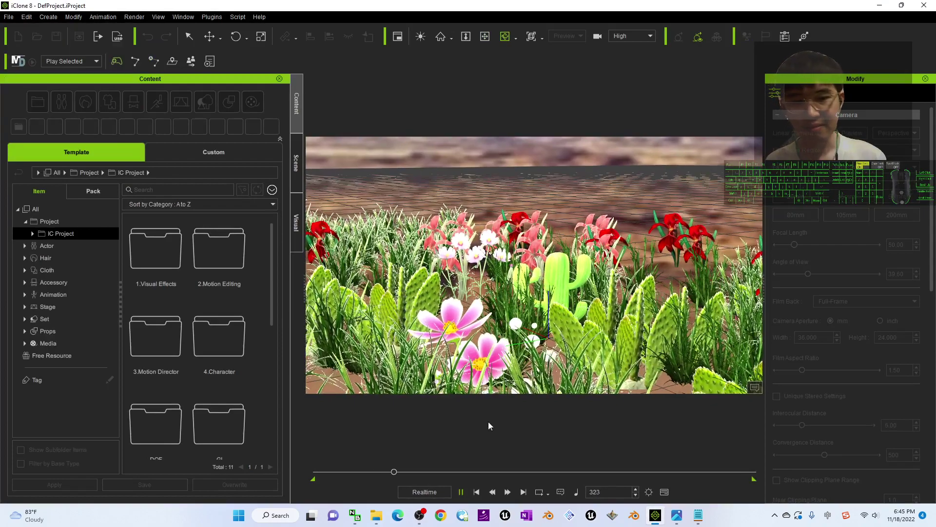
left_click(477, 492)
- Create a new empty project and place the Freedom iGrass folder window beside the viewport
left_click(18, 37)
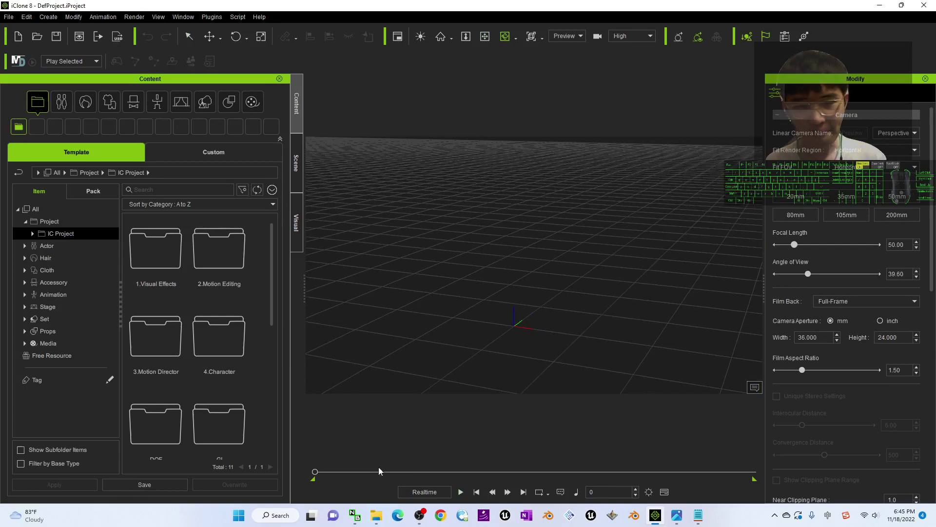
left_click(383, 515)
left_click(418, 459)
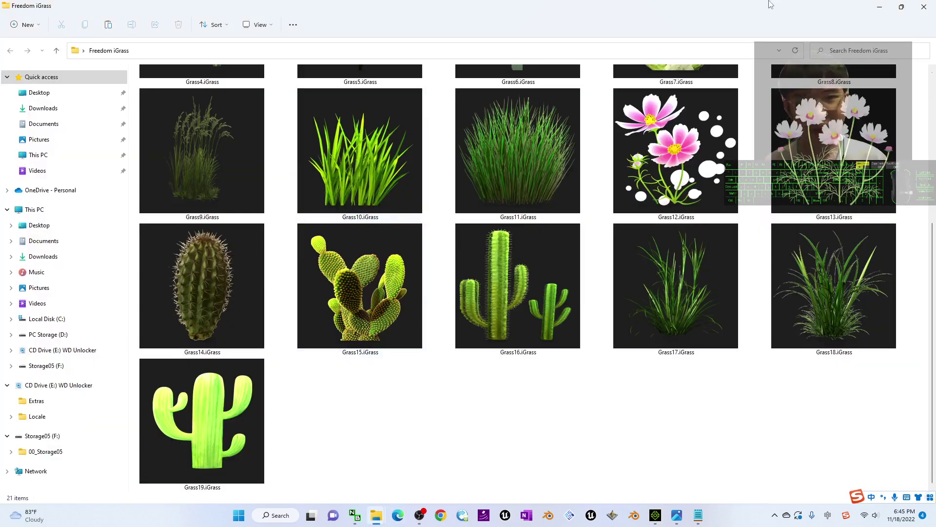
left_click_drag(769, 3, 226, 44)
left_click_drag(286, 50, 181, 36)
- Add Grass6.iGrass, Grass4.iGrass and Grass17.iGrass from the folder to separate spots on the scene's ground
left_click_drag(289, 330, 399, 306)
left_click(255, 192)
left_click_drag(499, 290, 499, 290)
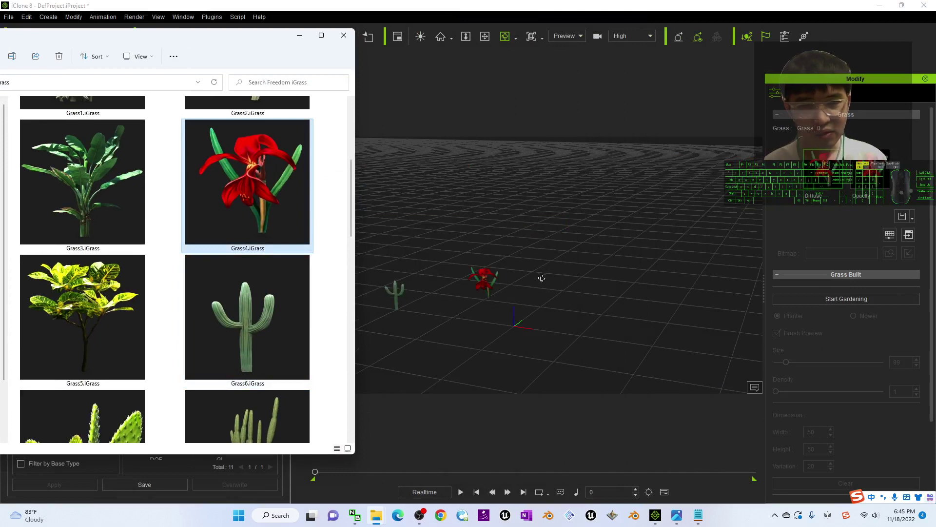
scroll(155, 291, "down", 15)
left_click_drag(83, 234, 599, 314)
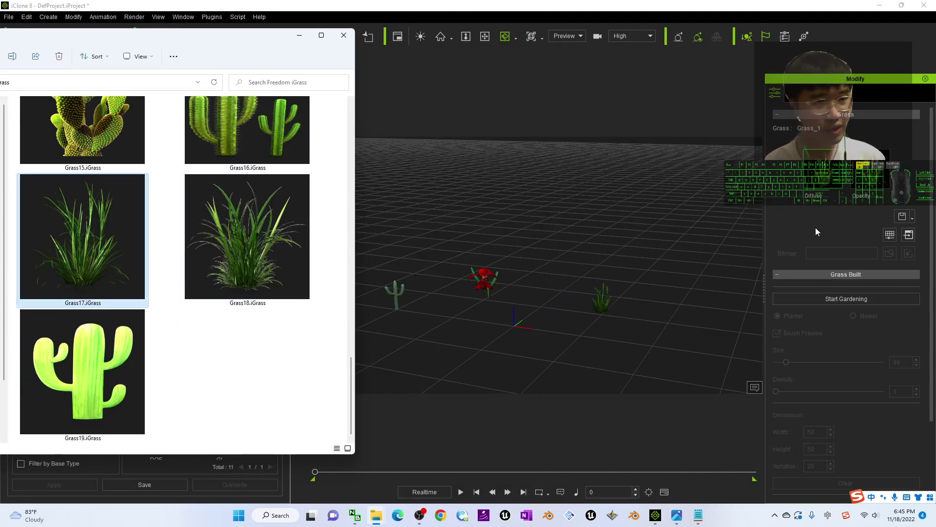
- Start gardening with the Grass17 plant, setting the planter brush size to 541 and the density to 168
left_click(842, 292)
left_click(851, 299)
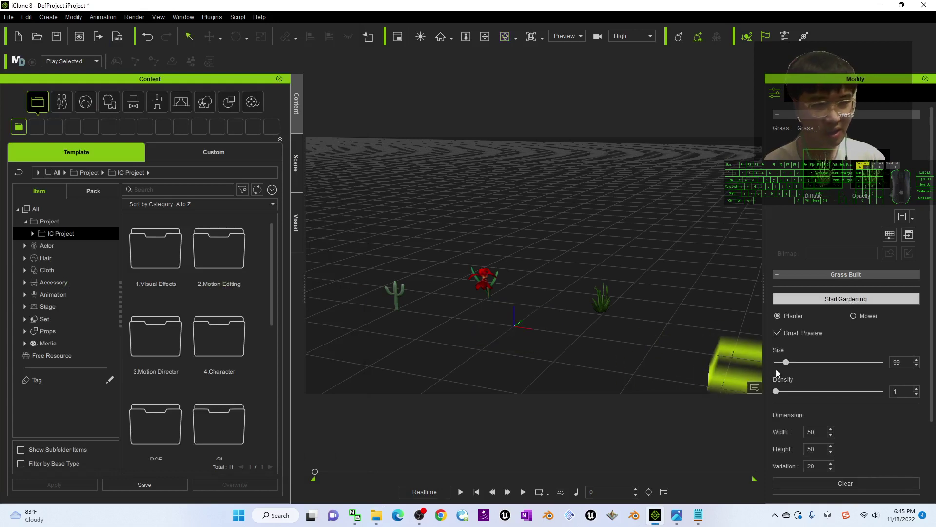
left_click_drag(787, 363, 833, 363)
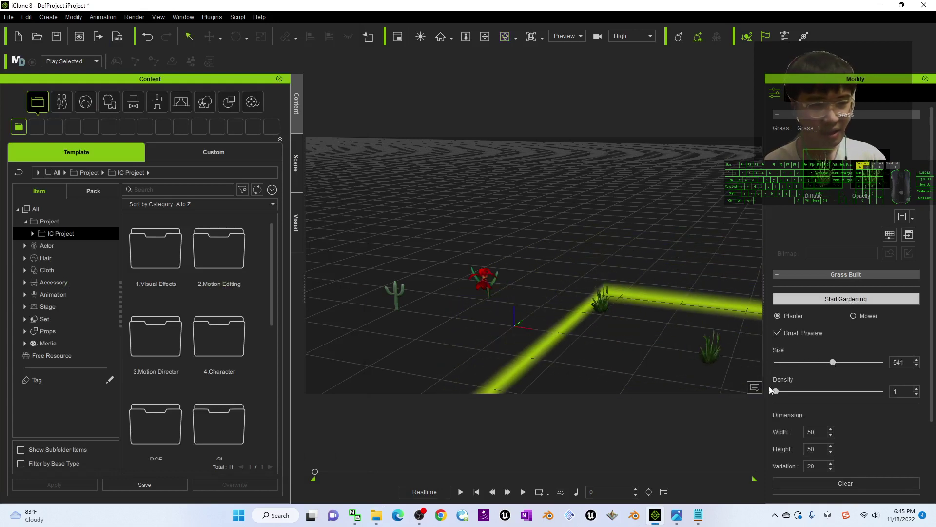
left_click_drag(838, 392, 855, 392)
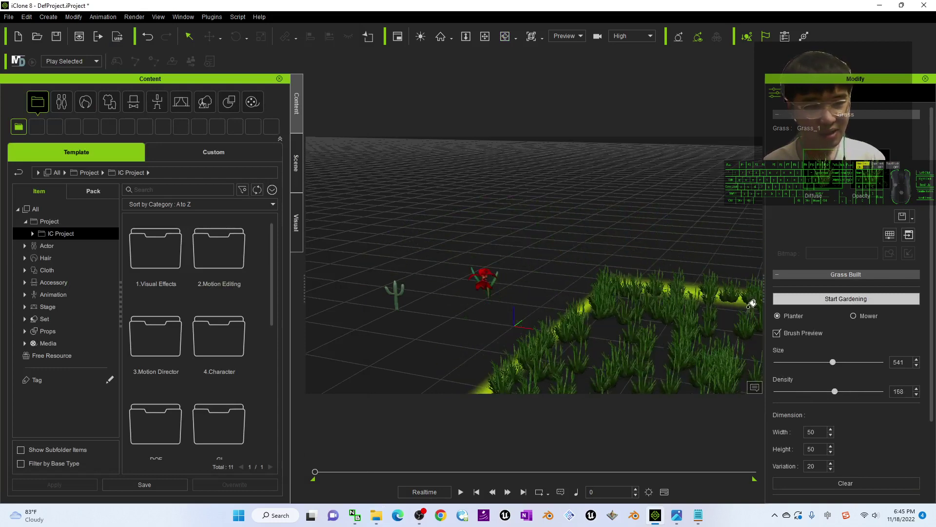
- Plant grass across the middle and back of the ground, then stop gardening and check the field
left_click(608, 225)
left_click(532, 322)
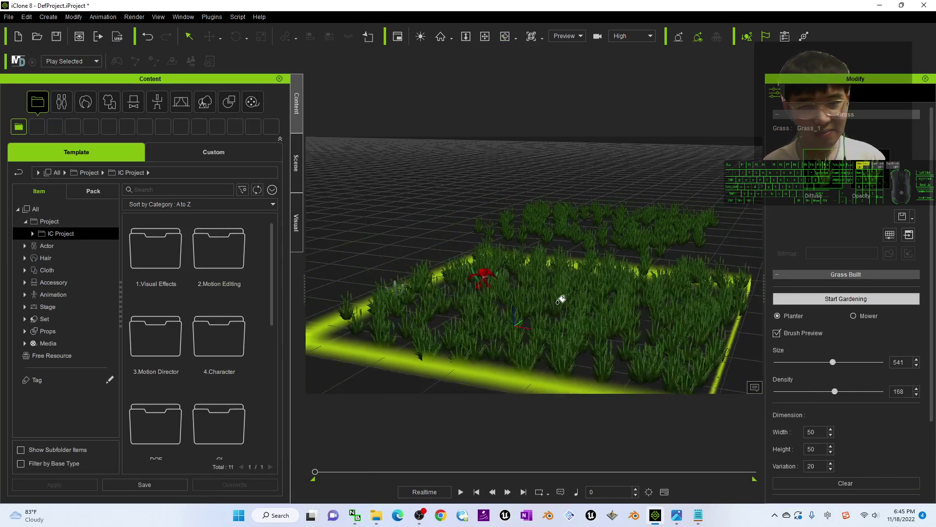
mouse_move(561, 299)
left_mouse_down()
mouse_move(449, 217)
mouse_move(358, 229)
mouse_move(478, 233)
mouse_move(502, 213)
mouse_move(402, 231)
left_mouse_up()
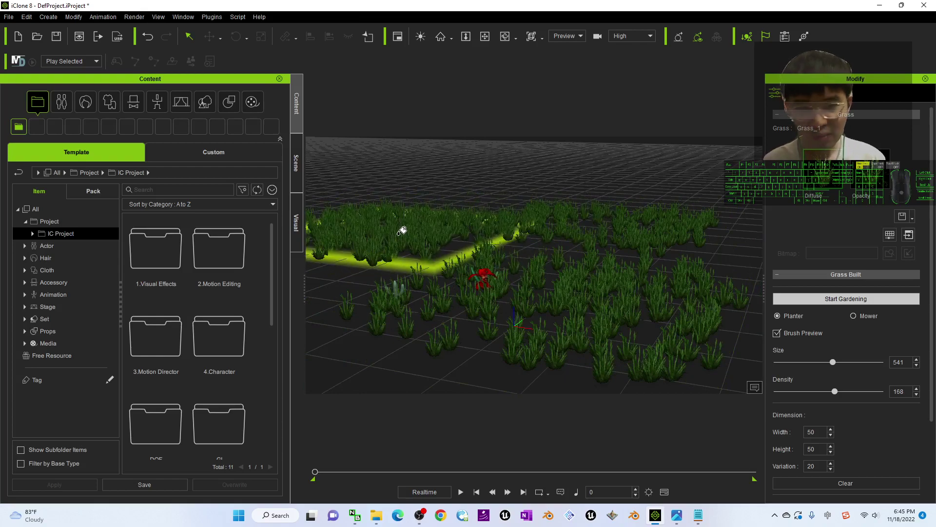
key("Escape")
key("c")
mouse_move(508, 249)
left_mouse_down()
mouse_move(494, 306)
mouse_move(611, 313)
mouse_move(500, 236)
left_mouse_up()
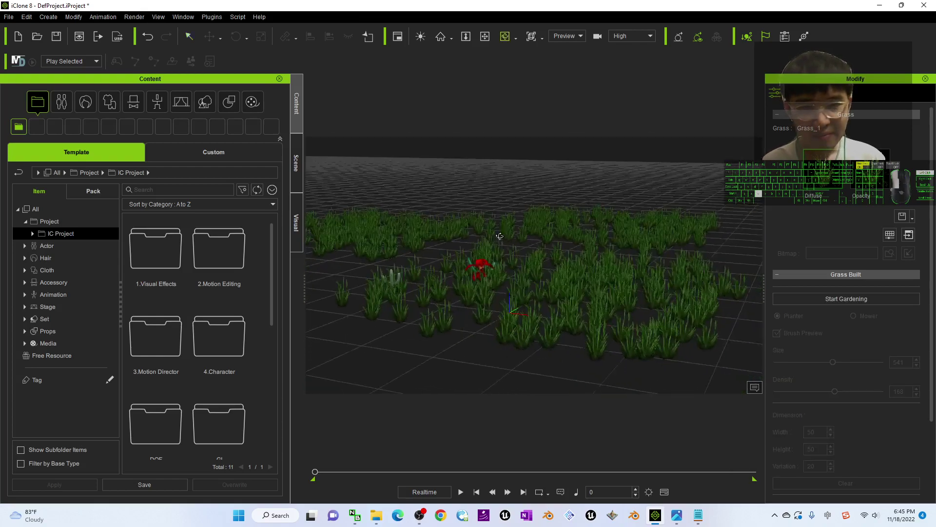
right_click_drag(500, 236, 476, 233)
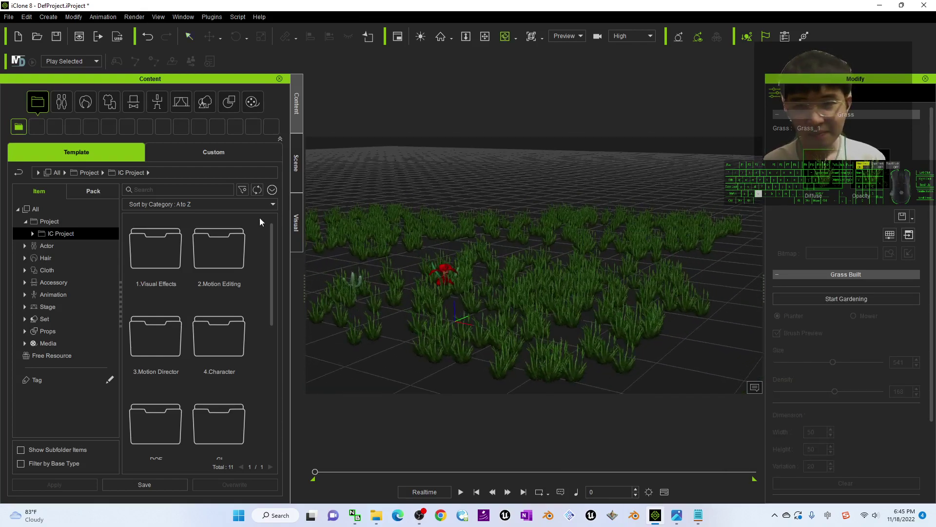
- Apply the Clear Day sky from the Set content library to the scene
left_click(228, 102)
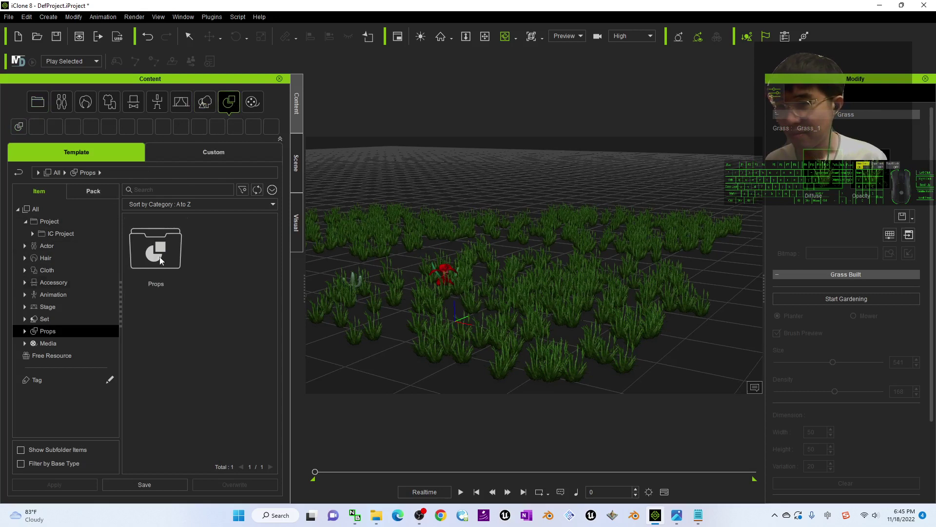
left_click(204, 100)
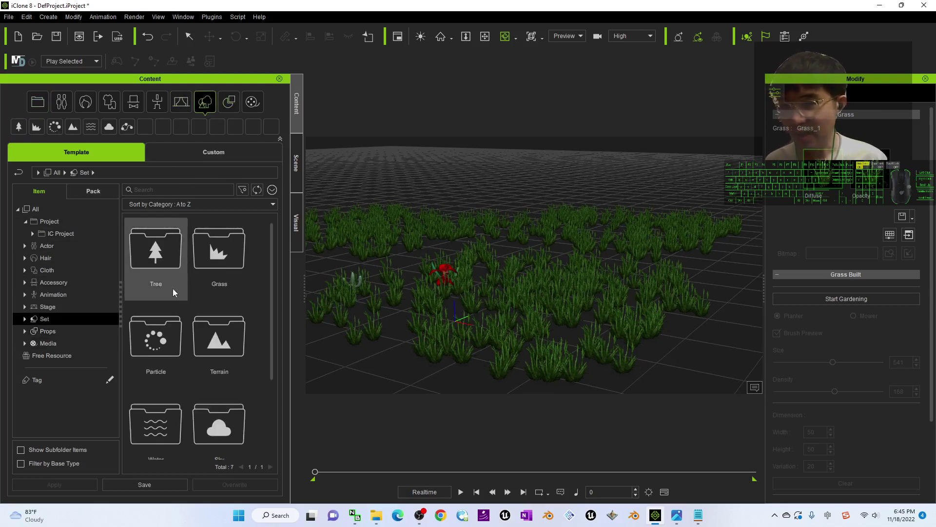
scroll(210, 364, "down", 1)
double_click(219, 404)
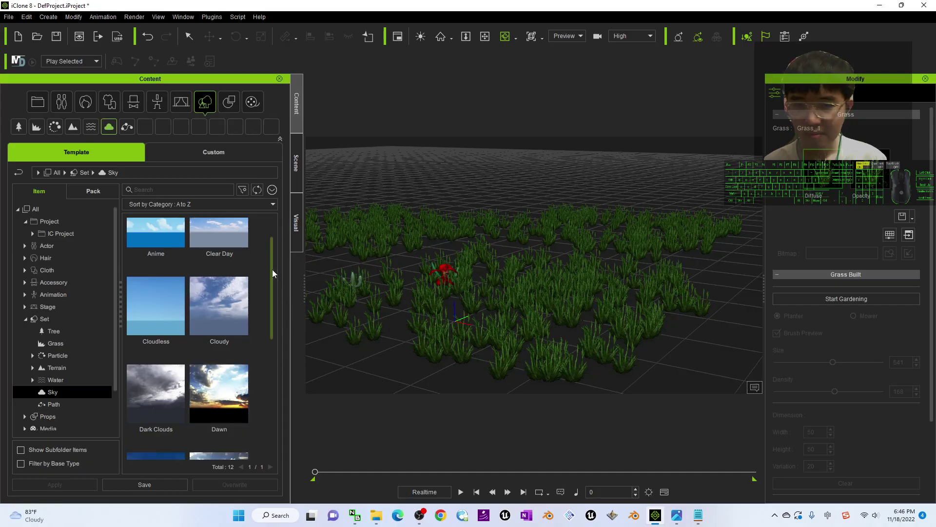
left_click_drag(273, 269, 278, 240)
double_click(218, 255)
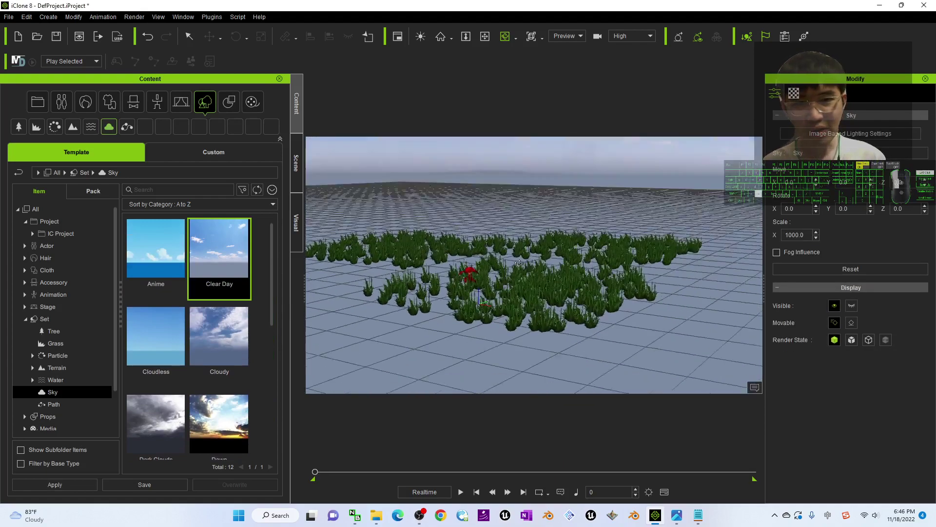
right_click_drag(519, 264, 503, 275)
- Delete the Grass, Grass_0 and Grass_1 objects from the scene
left_click(300, 167)
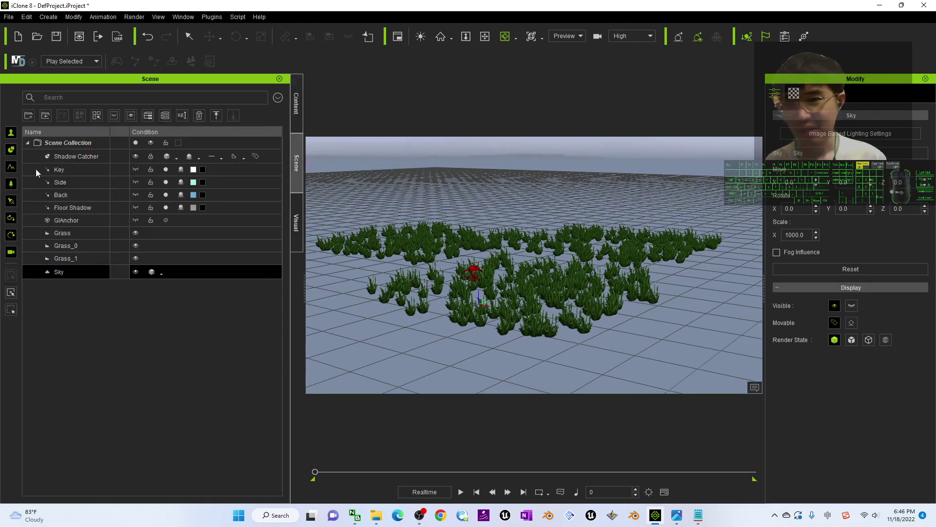
left_click_drag(78, 236, 78, 259)
key("Delete")
- Load the Hill terrain from the Height Map_Large content and bring its grassy ground into view
left_click(296, 103)
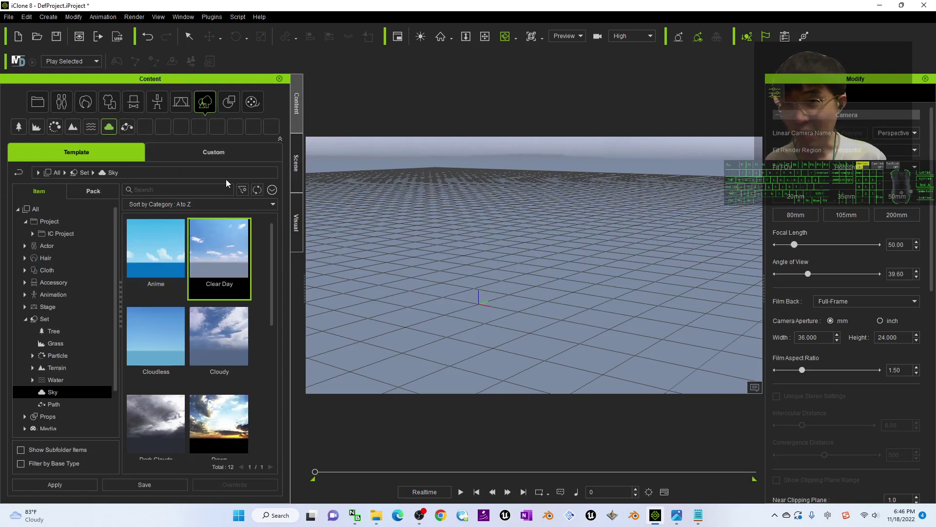
left_click(71, 128)
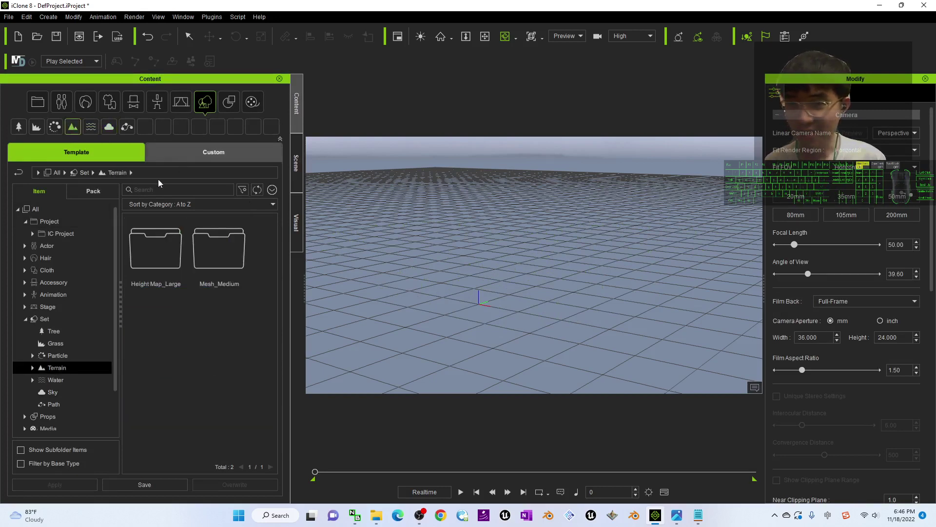
double_click(157, 251)
double_click(226, 345)
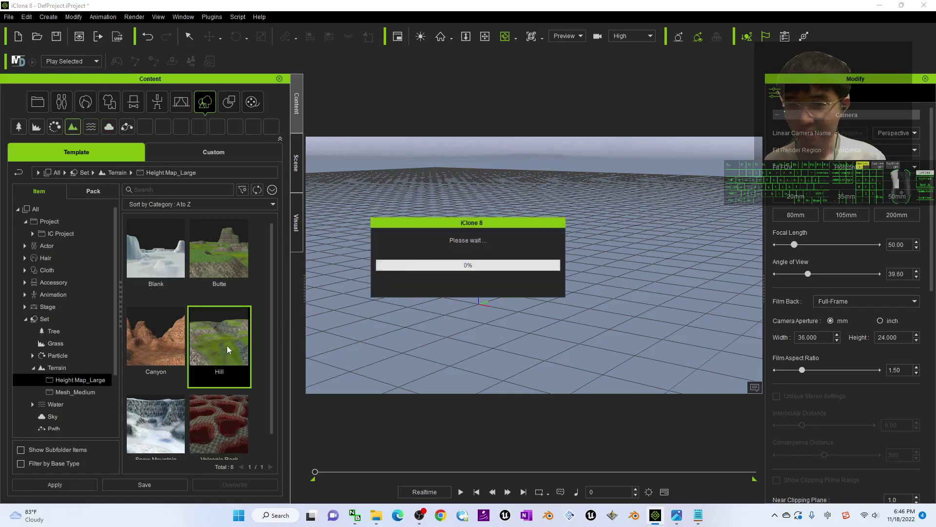
key("c")
left_click_drag(498, 243, 729, 262)
right_click_drag(729, 261, 548, 246)
- Add Grass17.iGrass and Grass18.iGrass from the Freedom iGrass folder to separate spots on the hill terrain
mouse_move(376, 515)
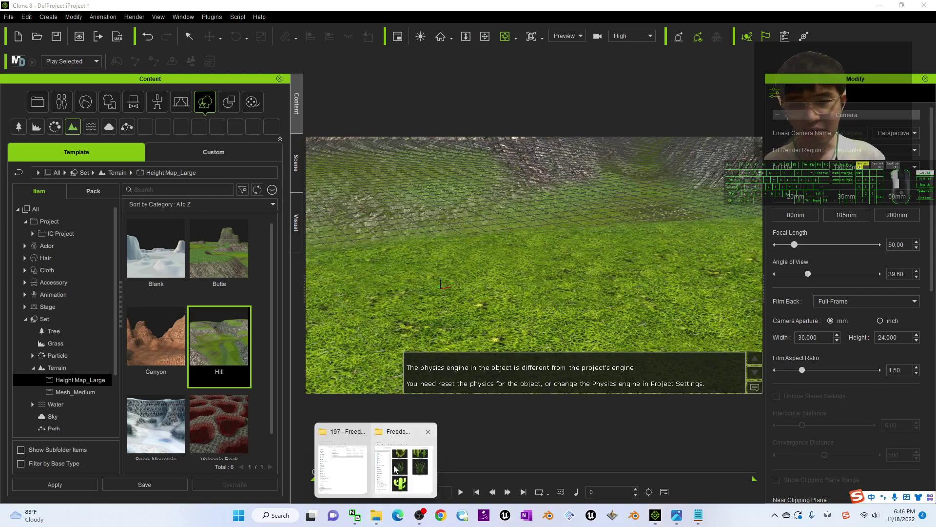
left_click(407, 461)
left_click_drag(144, 245, 424, 293)
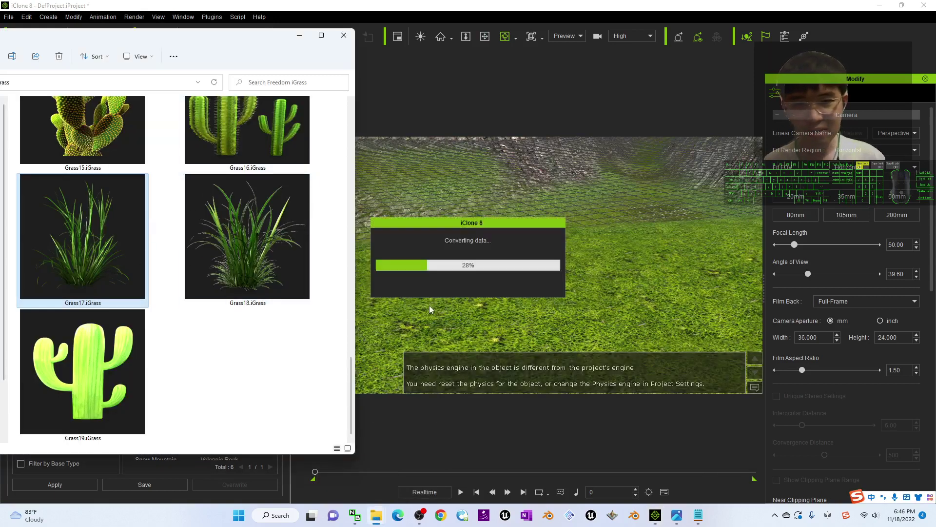
left_click_drag(299, 256, 560, 293)
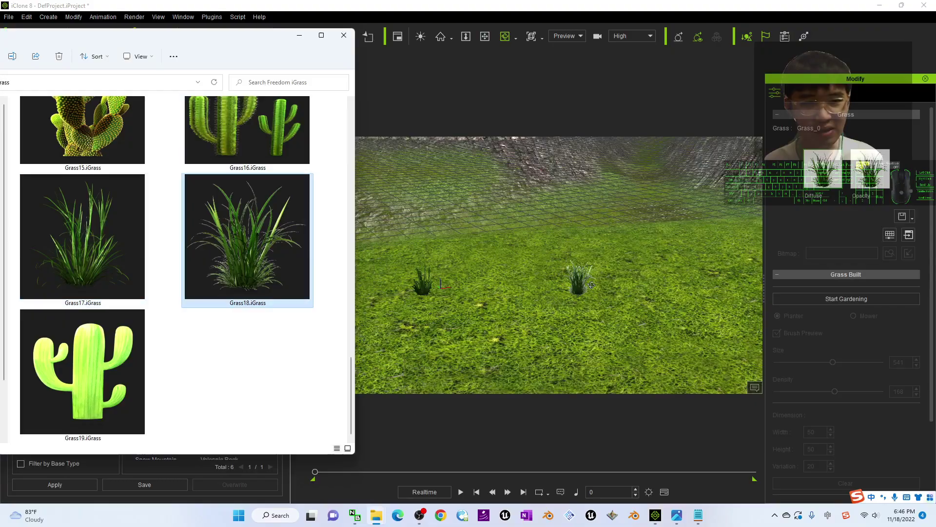
- Garden with the Grass18 plant at brush size 461 and density 168, covering the middle of the terrain, and stop gardening
left_click(829, 297)
mouse_move(612, 309)
left_mouse_down()
mouse_move(561, 335)
mouse_move(584, 328)
mouse_move(535, 300)
mouse_move(448, 311)
left_mouse_up()
scroll(448, 312, "down", 3)
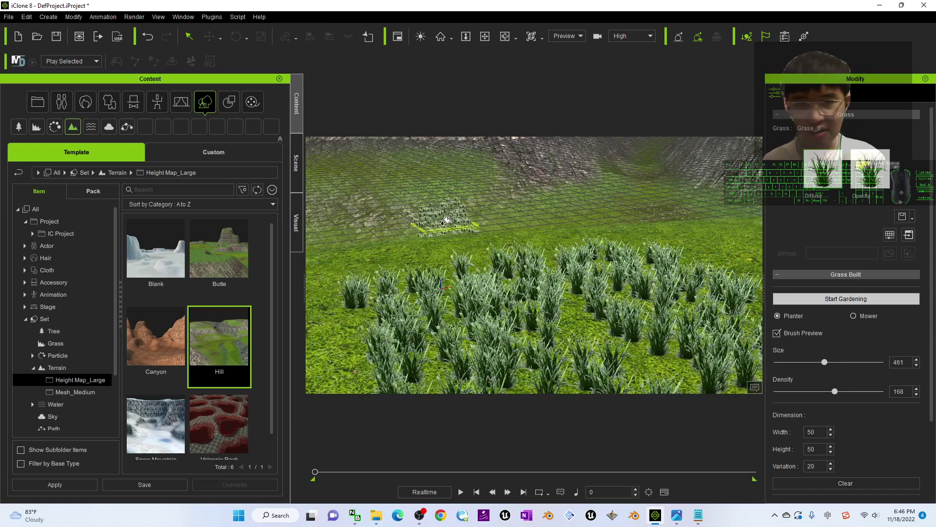
left_click_drag(406, 250, 448, 270)
key("Escape")
scroll(484, 311, "down", 6)
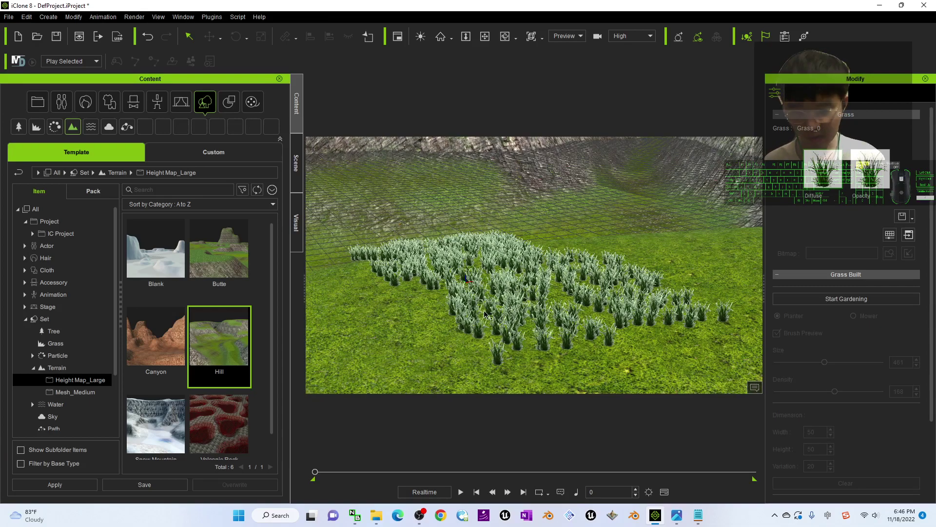
- Add the Grass14.iGrass cactus from the Freedom iGrass folder to the bare ground in front of the grass field
right_click_drag(443, 344, 606, 279)
scroll(606, 280, "up", 8, "shift")
left_click_drag(607, 280, 616, 308)
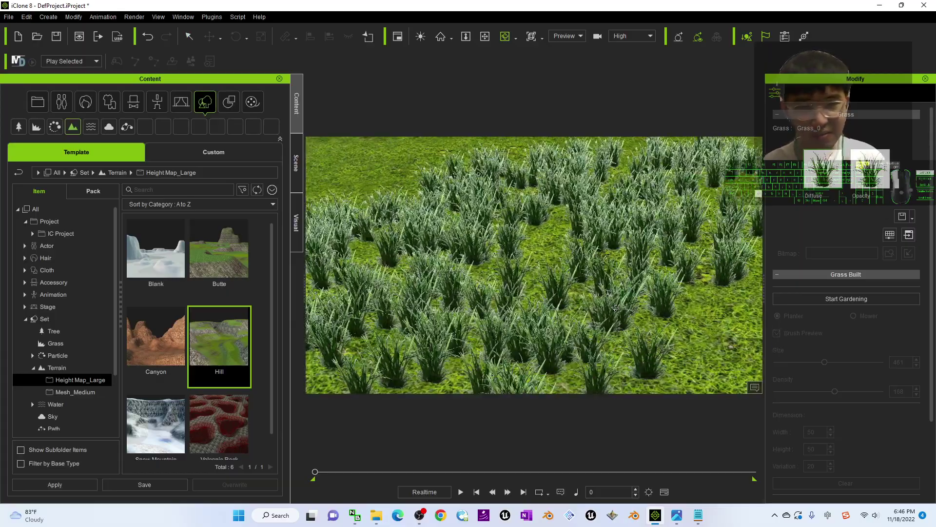
middle_click_drag(616, 307, 405, 234)
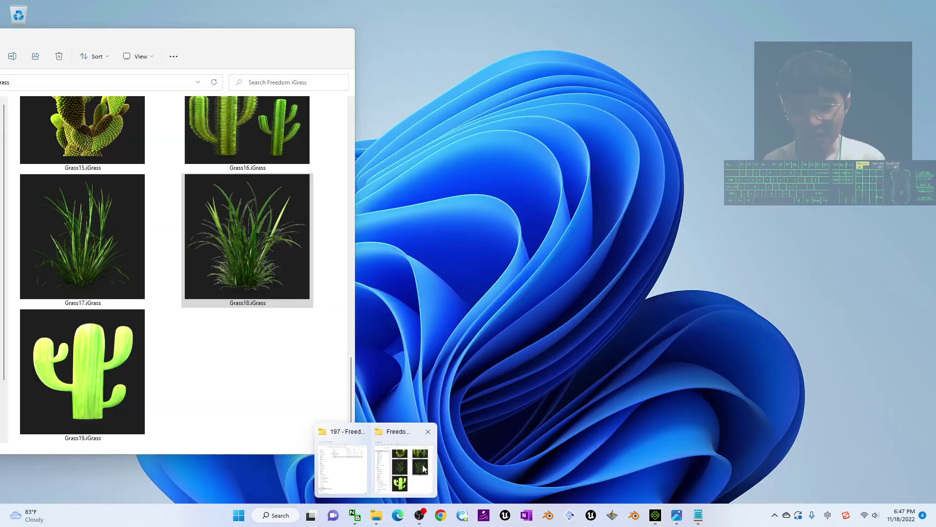
left_click(405, 469)
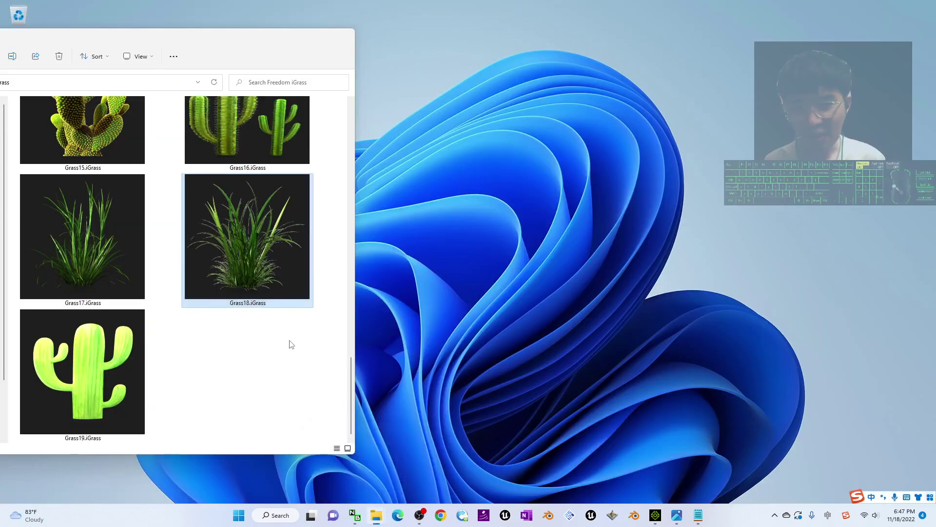
scroll(288, 341, "up", 5)
scroll(289, 340, "down", 2)
left_click_drag(278, 261, 556, 312)
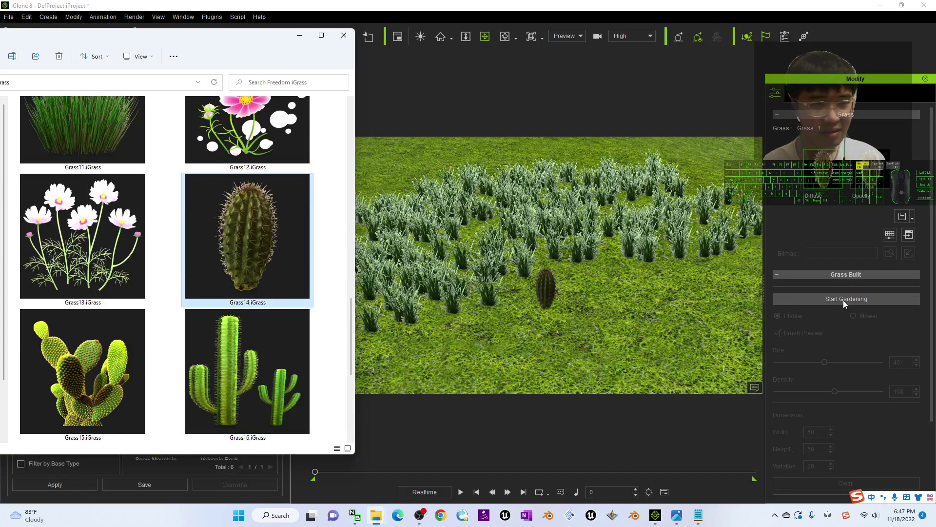
- Plant cactus clusters in front of the grass field with brush size 195 and density 14, and stop gardening
left_click(844, 300)
mouse_move(824, 366)
left_mouse_down()
mouse_move(797, 365)
mouse_move(793, 394)
left_mouse_up()
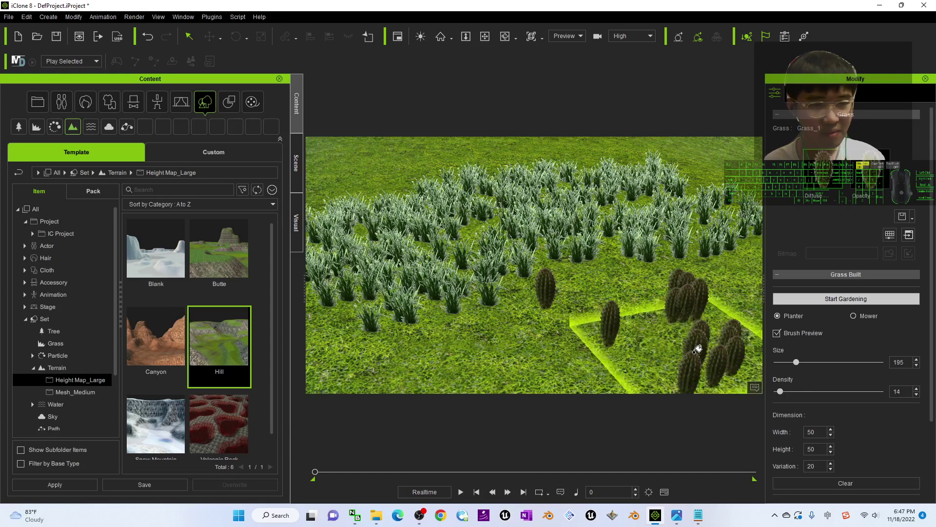
left_click(669, 349)
mouse_move(515, 227)
left_mouse_down()
mouse_move(477, 335)
mouse_move(449, 356)
mouse_move(472, 365)
left_mouse_up()
key("Escape")
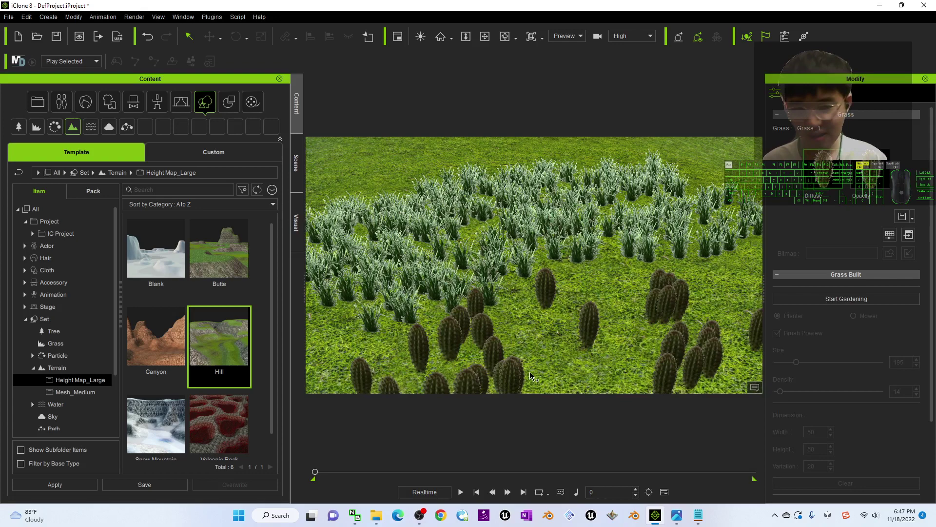
scroll(551, 325, "down", 4)
- Add the Grass0.iGrass pink flower from the Freedom iGrass folder into the planted grass field
mouse_move(376, 515)
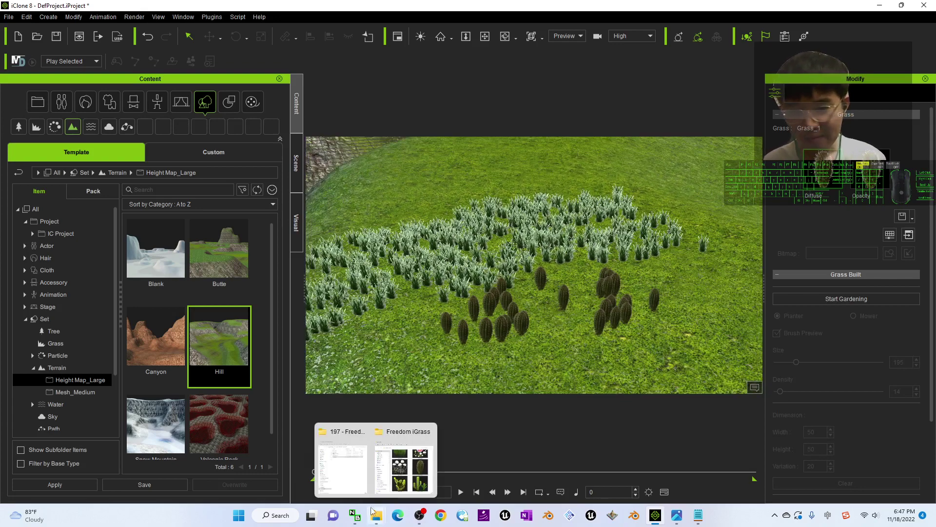
left_click(405, 459)
scroll(247, 312, "up", 3)
scroll(248, 312, "down", 1)
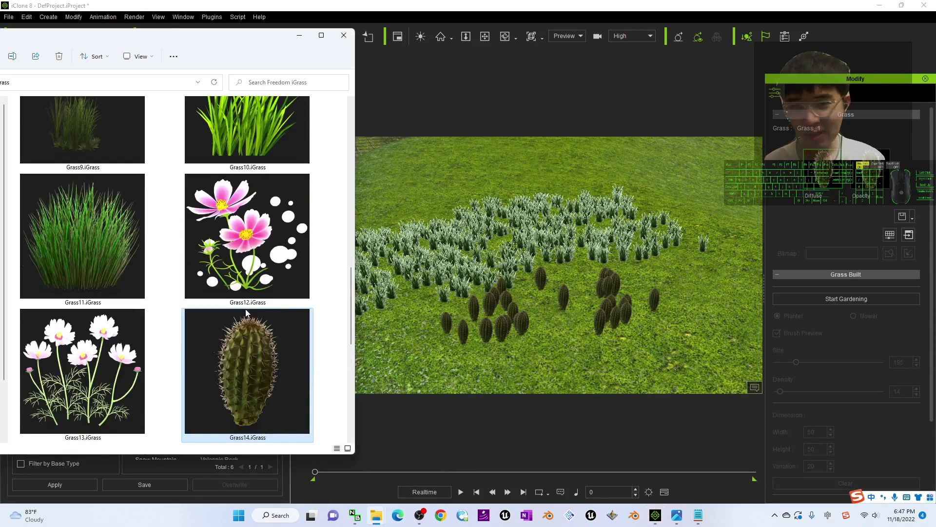
scroll(246, 309, "up", 10)
scroll(235, 285, "up", 1)
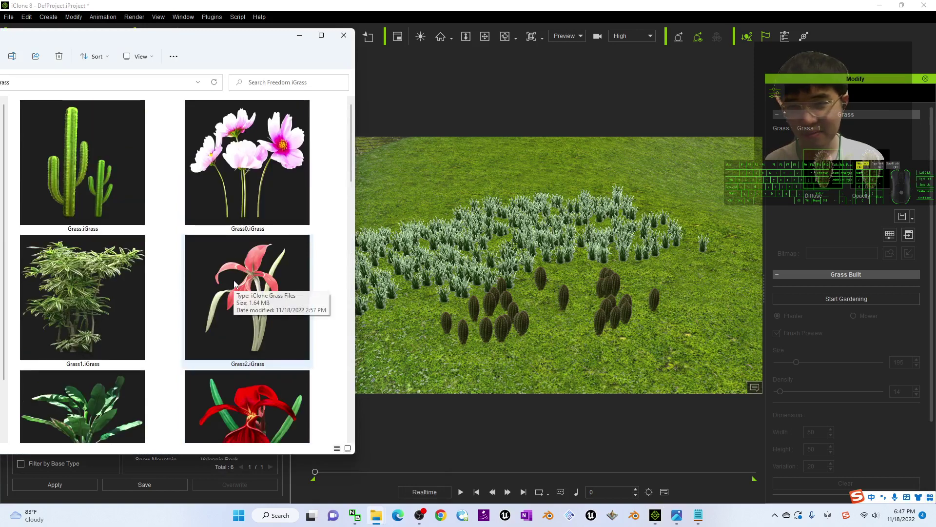
left_click_drag(244, 196, 425, 285)
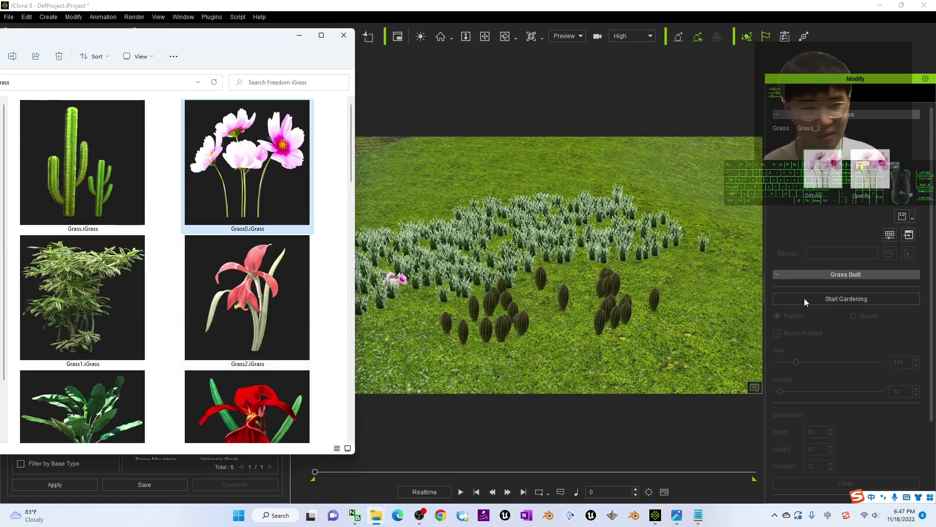
- Plant pink flowers among the grass with brush size 512 and density 15, and end gardening
left_click(804, 297)
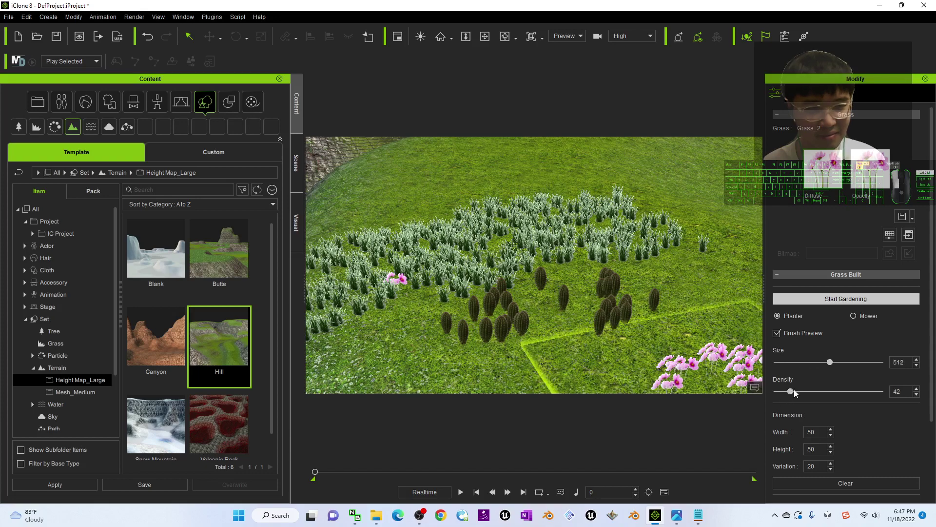
left_click_drag(784, 393, 781, 391)
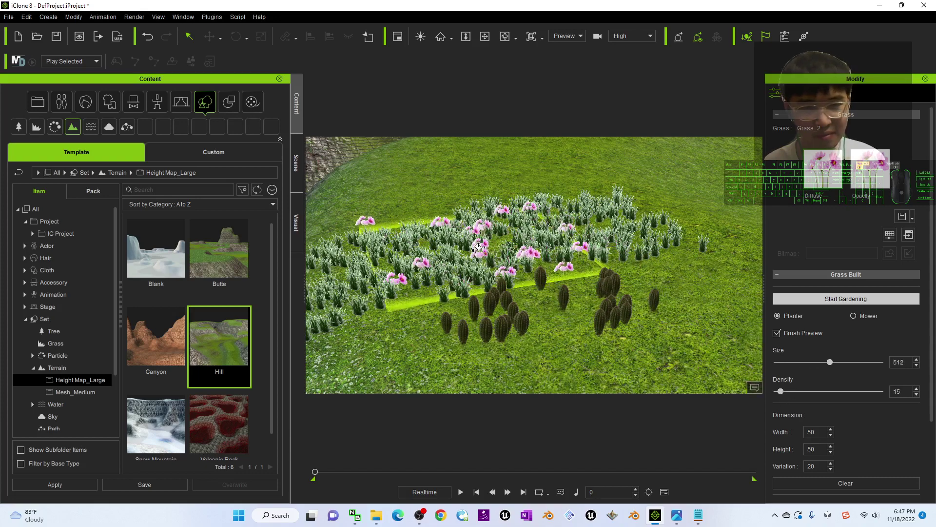
right_click(488, 298)
- Play the scene to watch the plants move, return to the first frame and look over the whole planted area
left_click(461, 492)
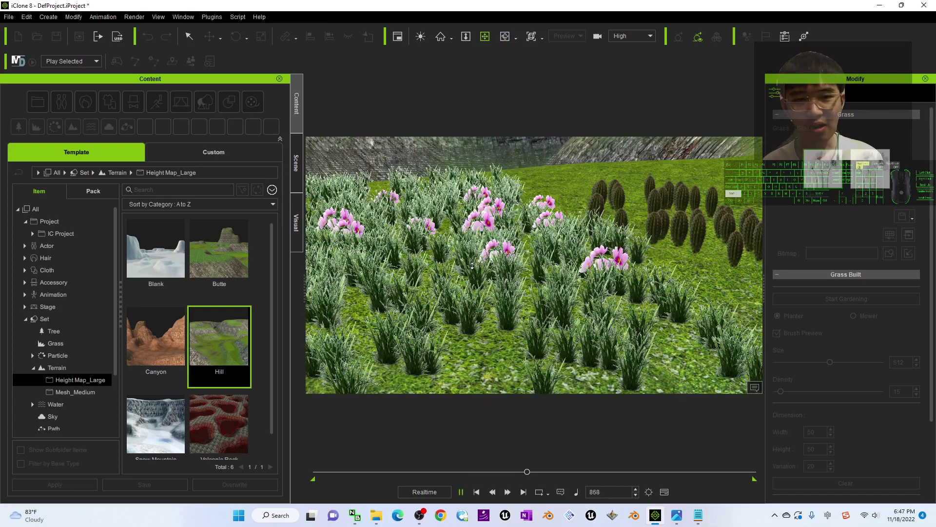
left_click(477, 493)
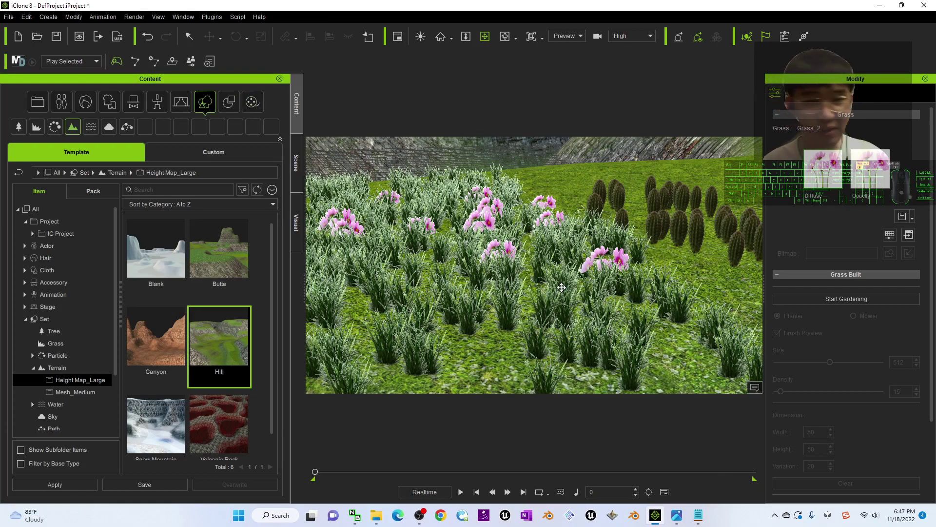
scroll(561, 288, "down", 3)
left_click_drag(492, 282, 759, 199)
key("c")
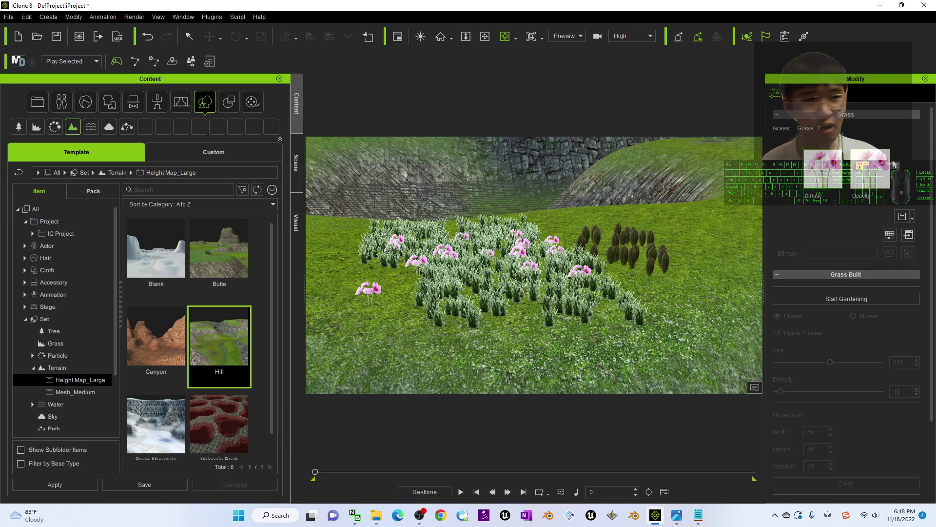
- View the cover.jpg image of the iGrass pack in the image viewer and return to iClone
left_click(675, 516)
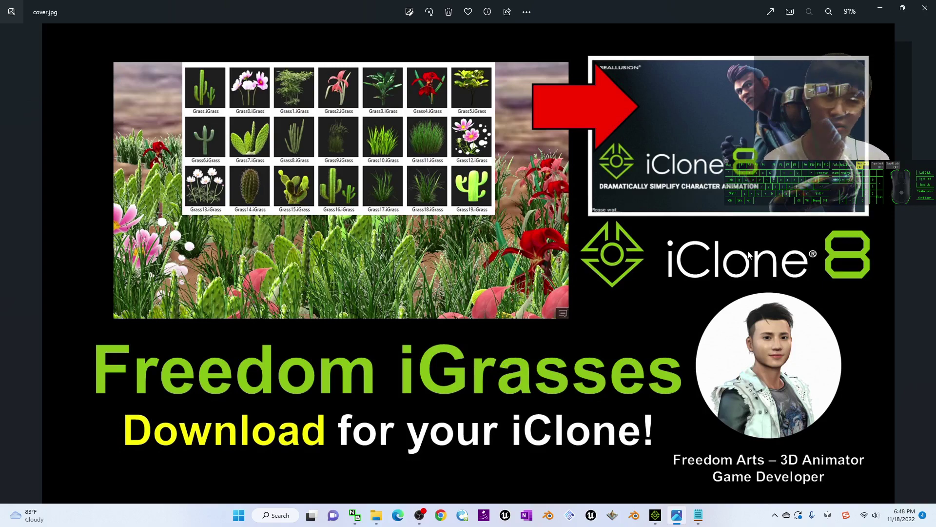
left_click(656, 515)
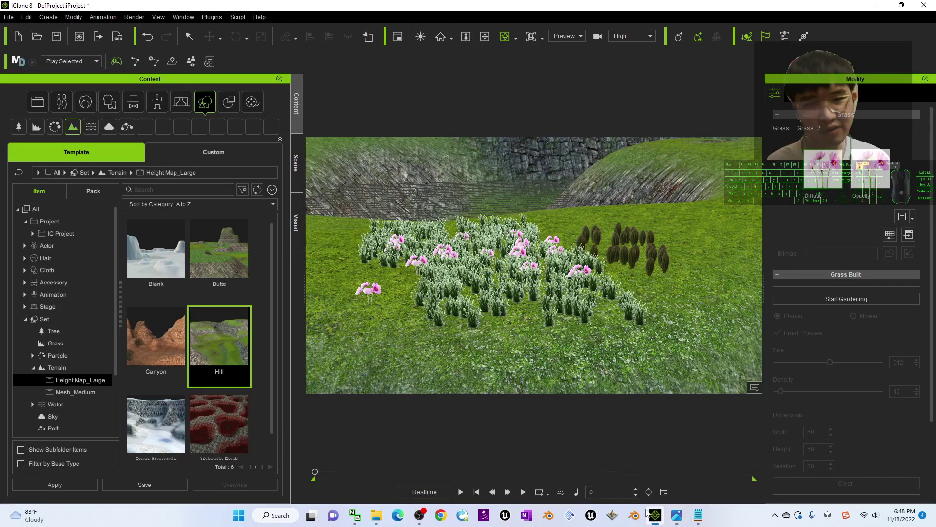
- Play the scene again and examine the moving grass and flowers up close and against the hills and sky
scroll(582, 307, "up", 5)
left_click_drag(582, 307, 556, 321, "shift")
key("x")
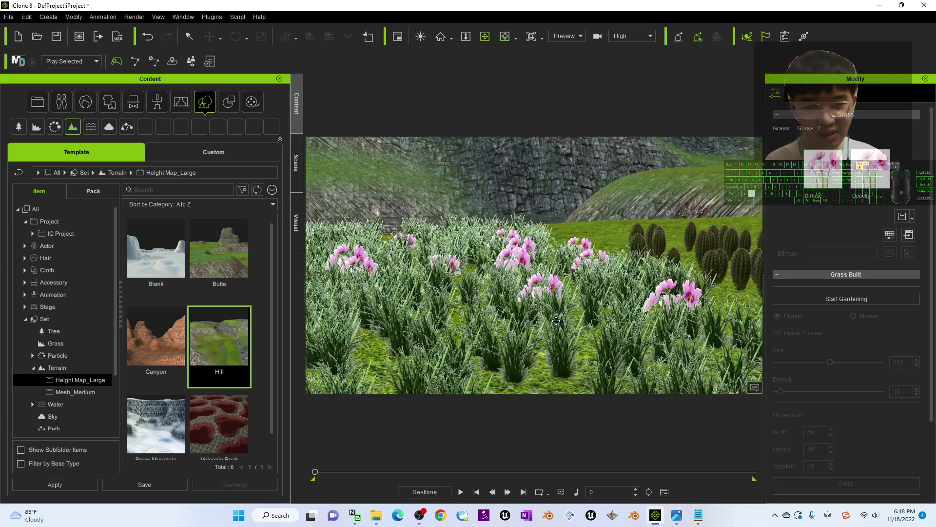
left_click(461, 492)
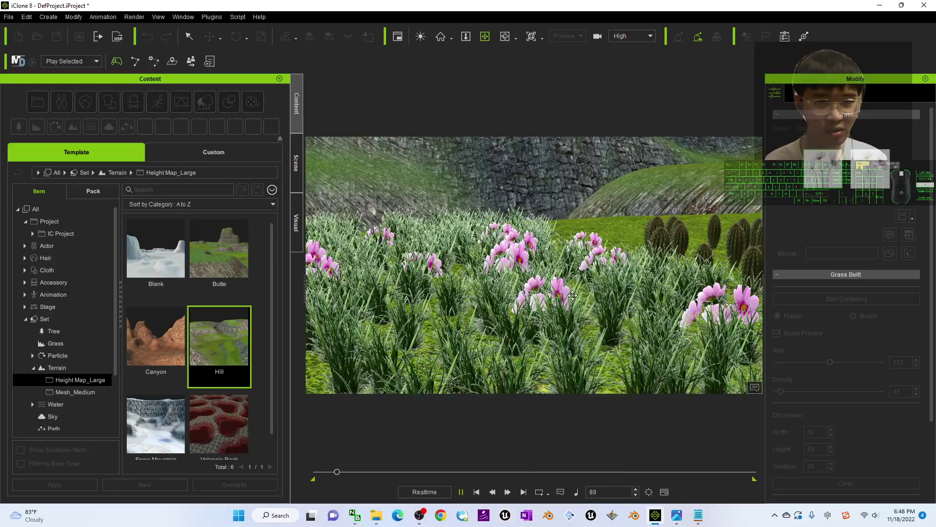
scroll(573, 295, "up", 3)
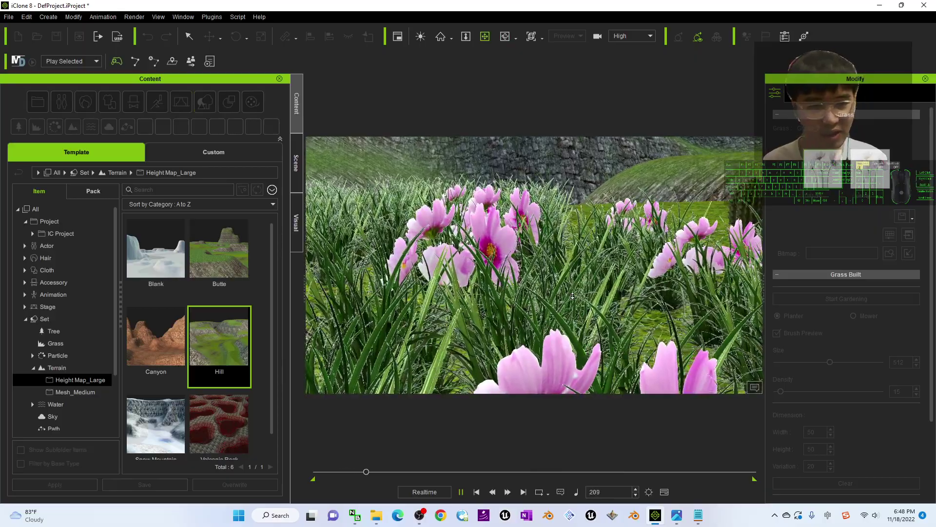
scroll(573, 295, "down", 1)
scroll(573, 295, "down", 1)
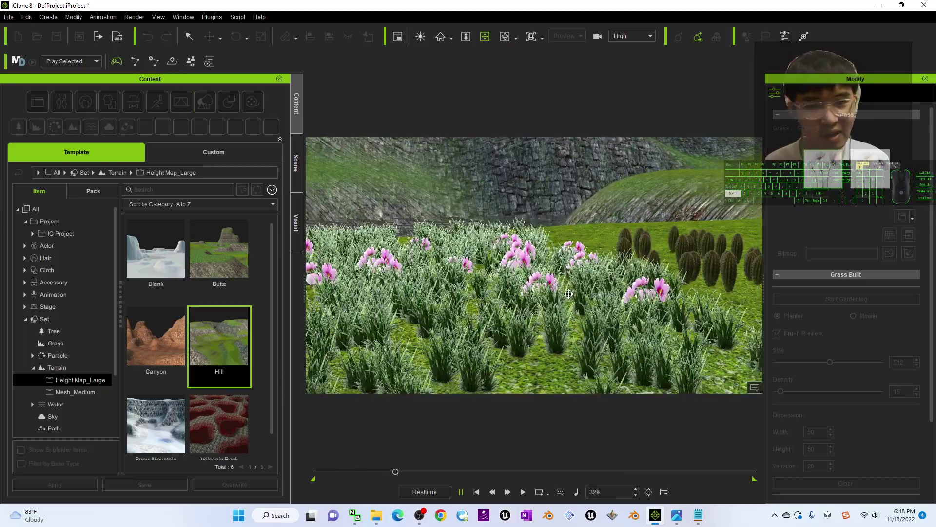
left_click_drag(568, 293, 634, 264, "shift")
key("c")
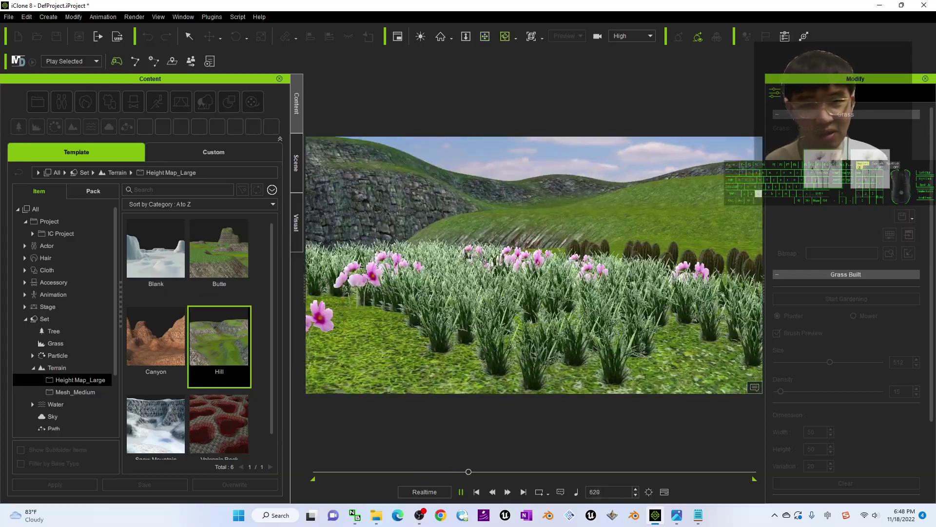
scroll(637, 266, "up", 2)
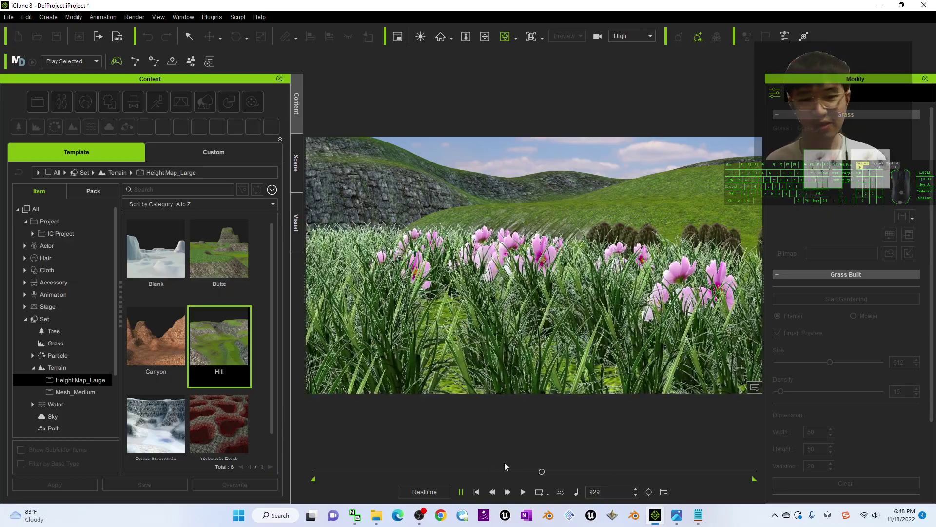
- Show cover.jpg once more and minimize the image viewer to get back to the playing scene
left_click(679, 515)
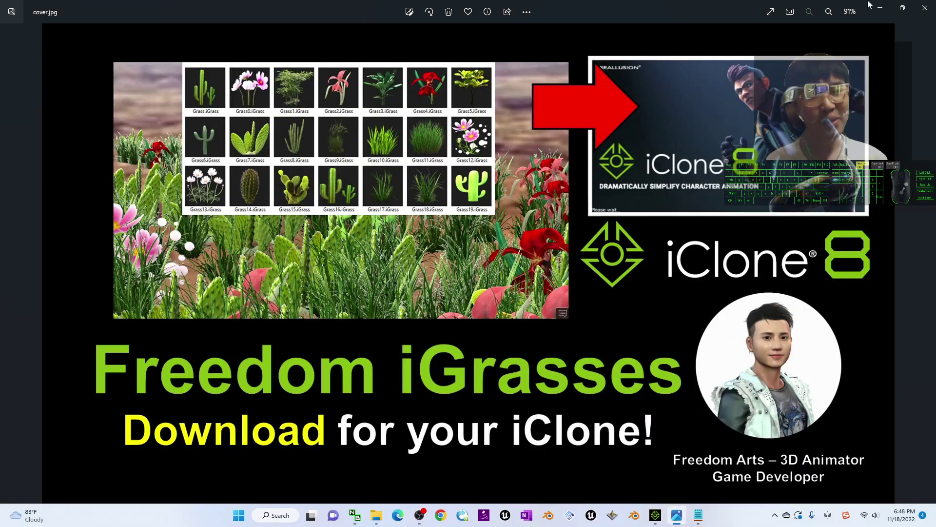
left_click(881, 10)
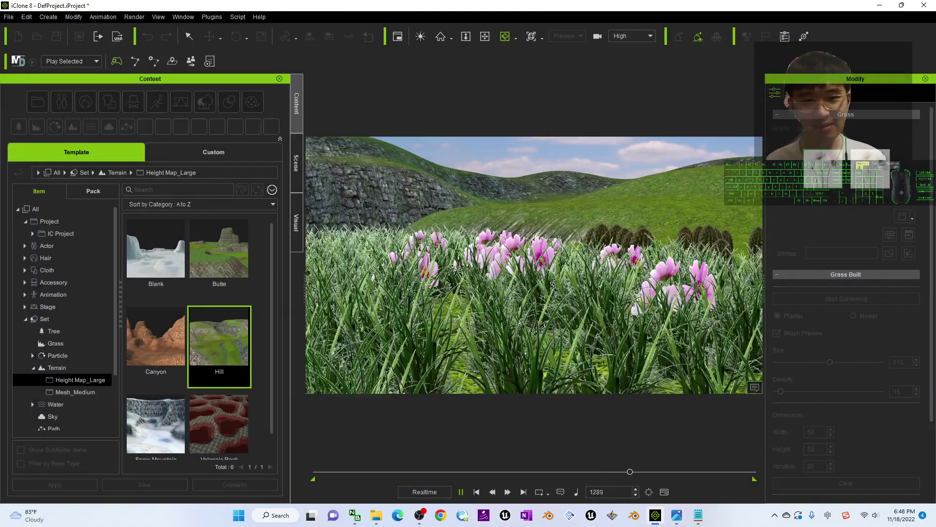